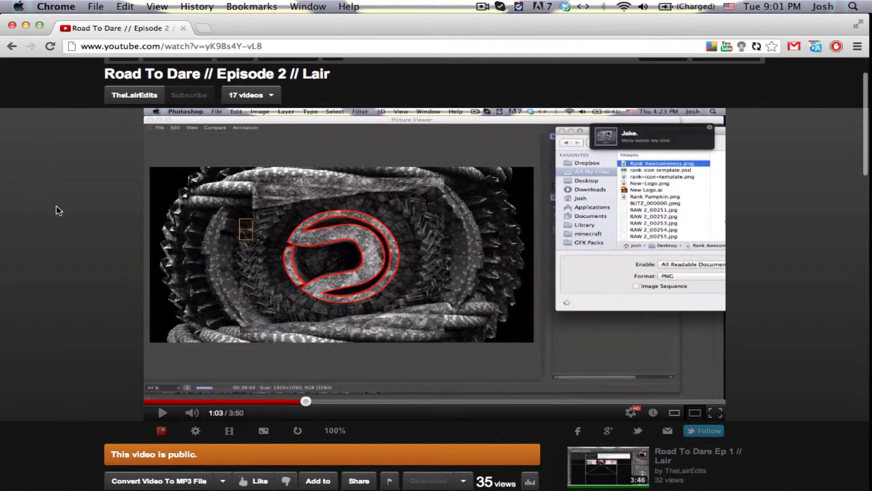
# - Look through the "Road To Dare // Episode 2 // Lair" video page, including the paused rope artwork and the viewer comments
pyautogui.scroll(-2, 56, 211)
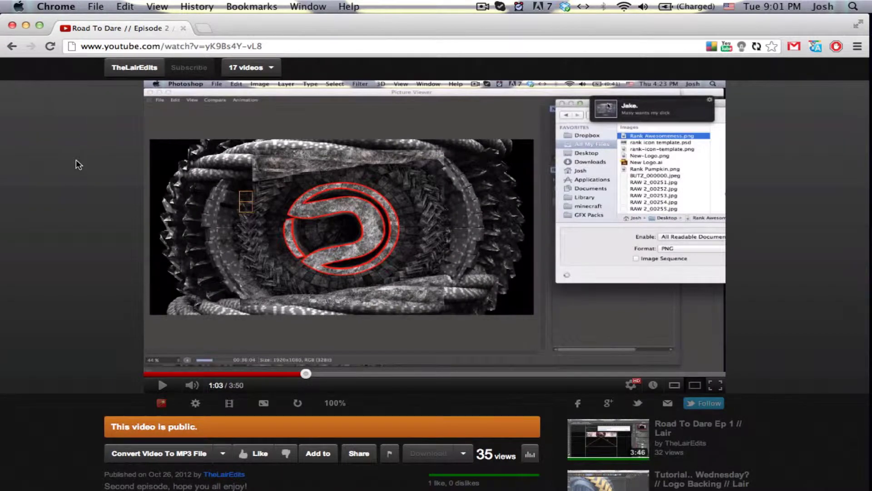
pyautogui.scroll(3, 76, 160)
pyautogui.scroll(-1, 76, 160)
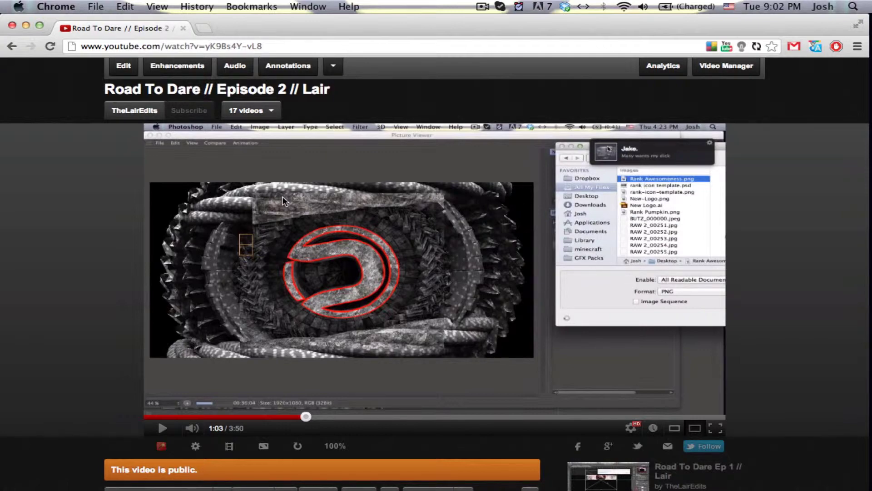
pyautogui.scroll(-7, 96, 328)
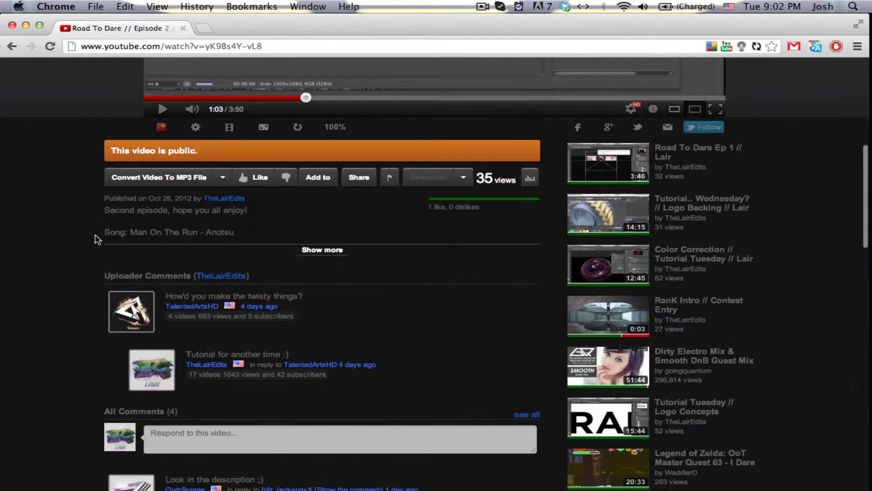
pyautogui.scroll(7, 94, 234)
pyautogui.scroll(-9, 94, 233)
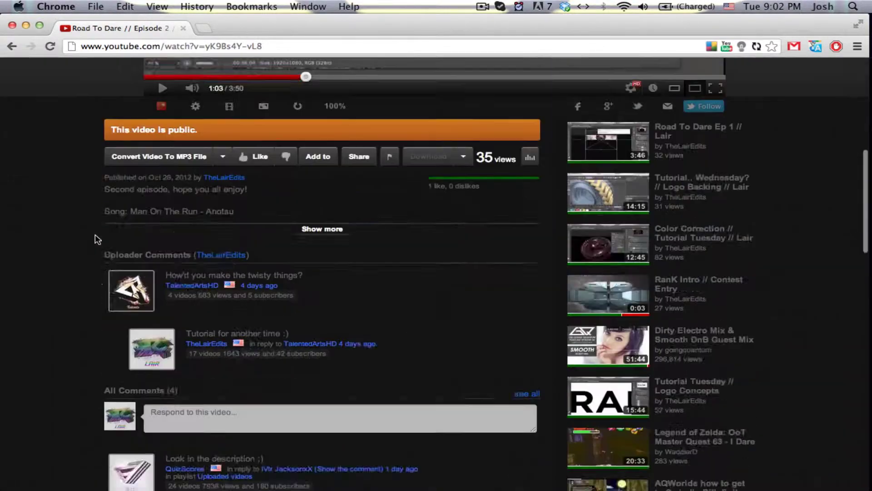
pyautogui.scroll(1, 95, 235)
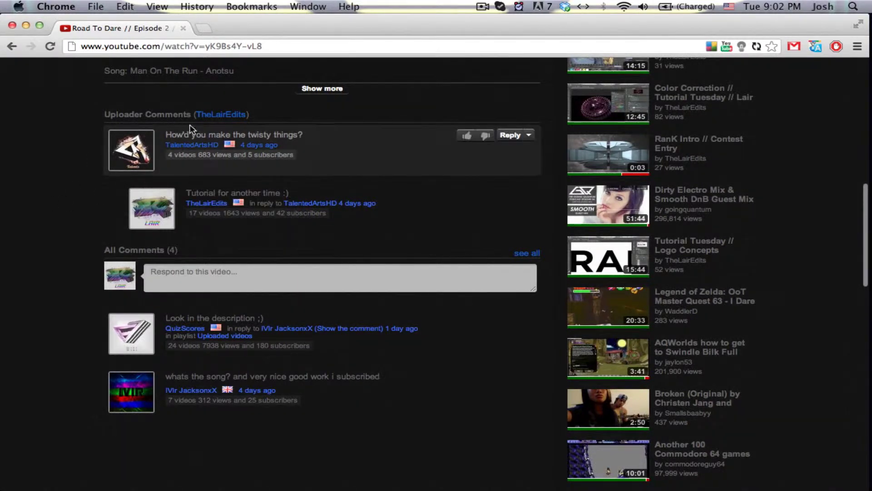
pyautogui.scroll(10, 82, 152)
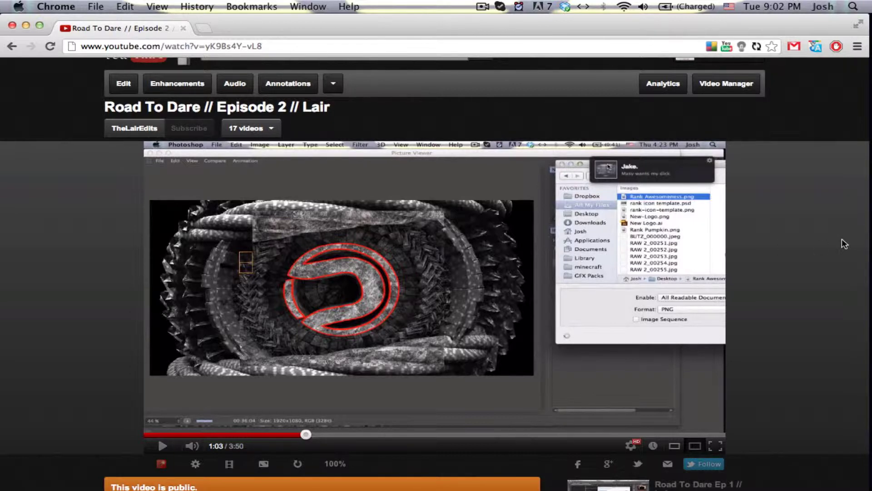
# - Switch to Cinema 4D and delete the existing red Reeper X rope from the scene
pyautogui.moveTo(870, 123)
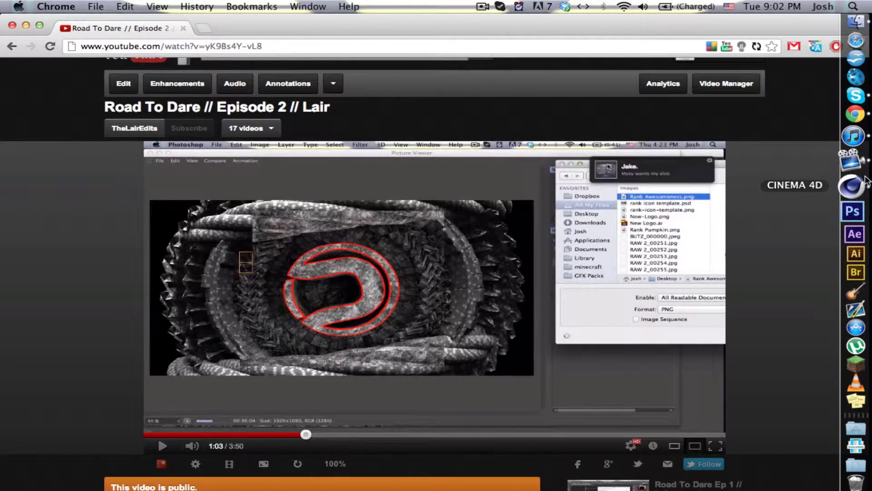
pyautogui.click(866, 180)
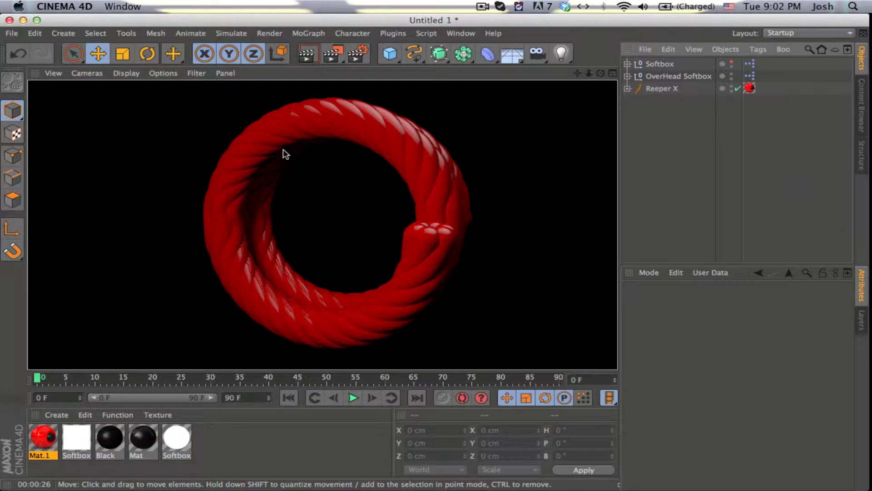
pyautogui.click(675, 91)
pyautogui.press('Delete')
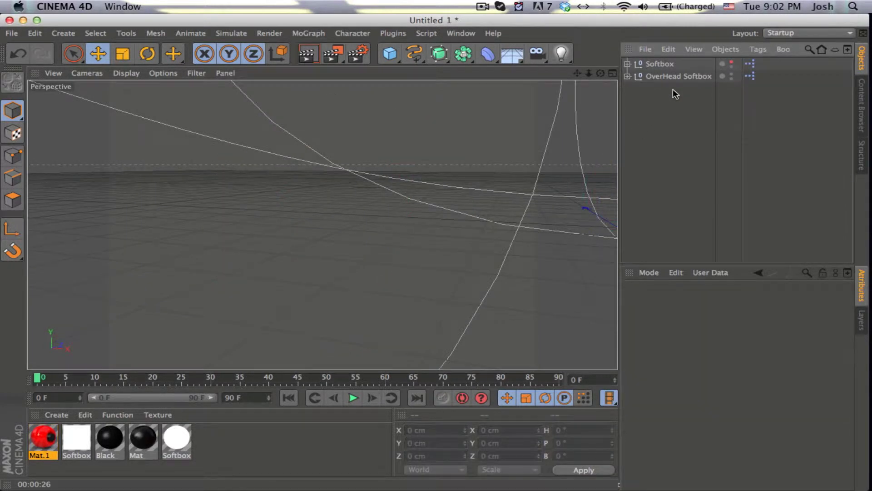
# - Add a new Reeper X plugin object and a Helix spline to the scene
pyautogui.click(391, 33)
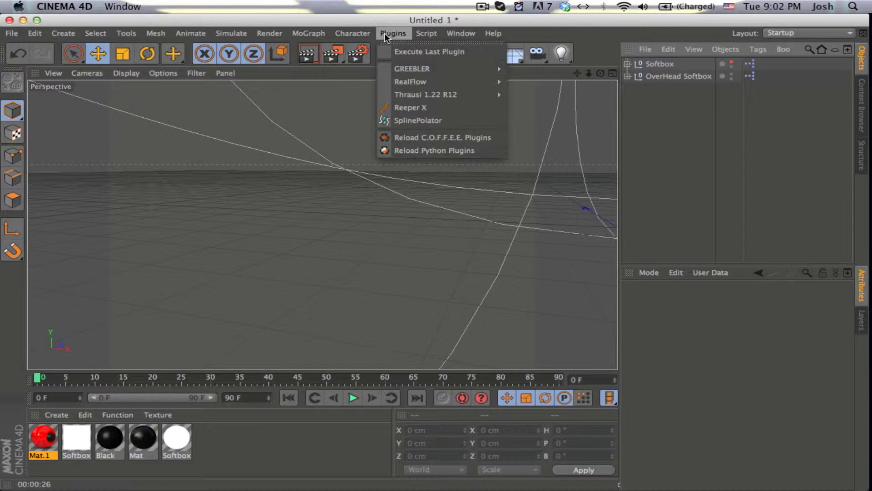
pyautogui.click(414, 107)
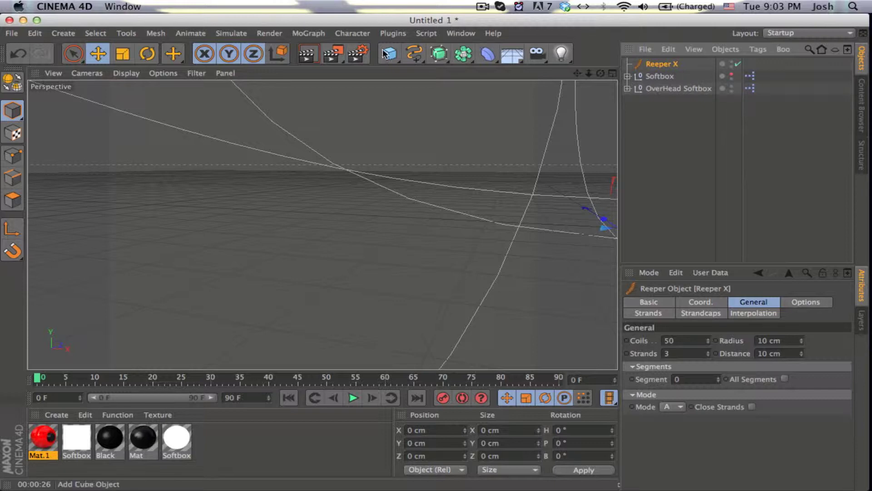
pyautogui.click(417, 55)
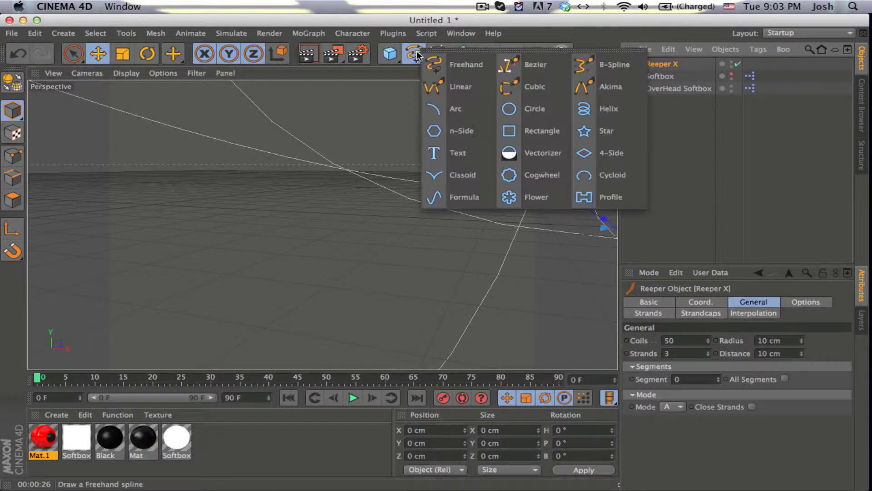
pyautogui.click(601, 110)
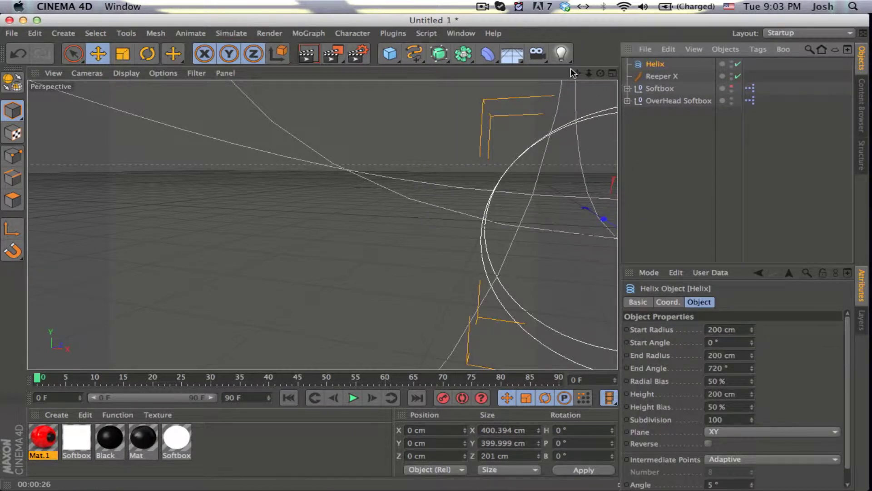
# - Make the Helix a child of the Reeper X object and collapse the Reeper X hierarchy
pyautogui.moveTo(576, 75); pyautogui.dragTo(353, 83)
pyautogui.moveTo(589, 73); pyautogui.dragTo(324, 223)
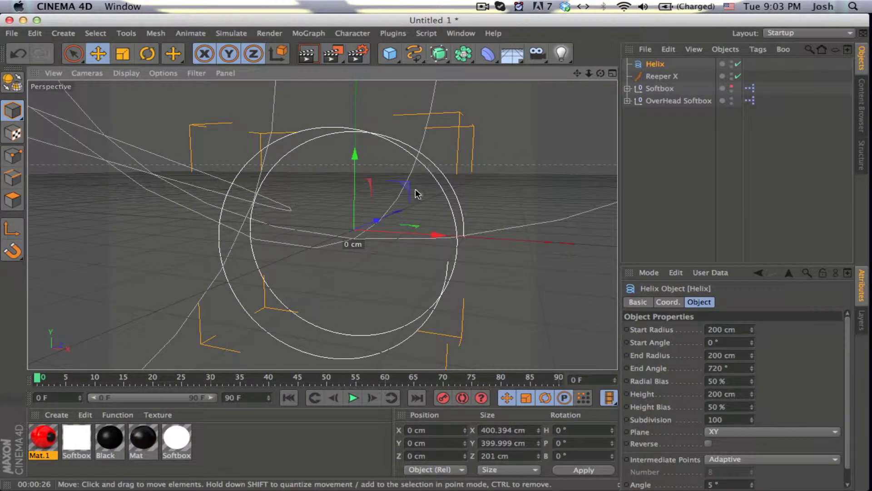
pyautogui.moveTo(577, 73); pyautogui.dragTo(323, 226)
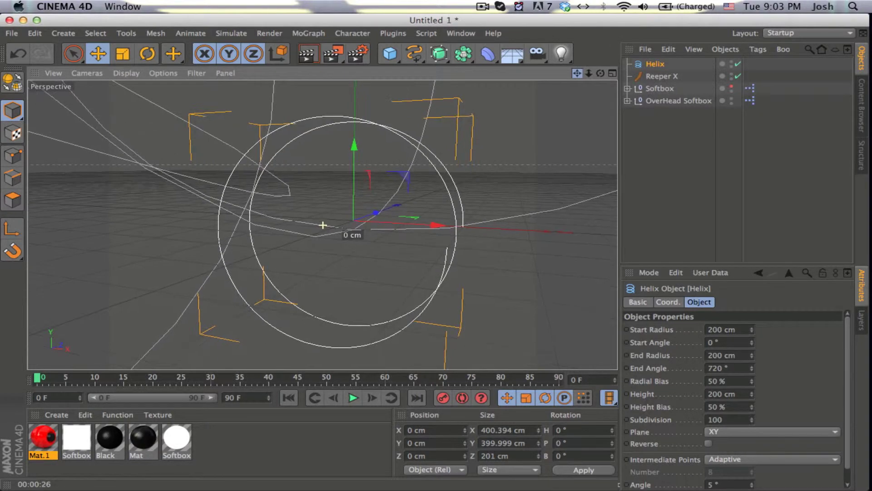
pyautogui.moveTo(600, 73); pyautogui.dragTo(323, 225)
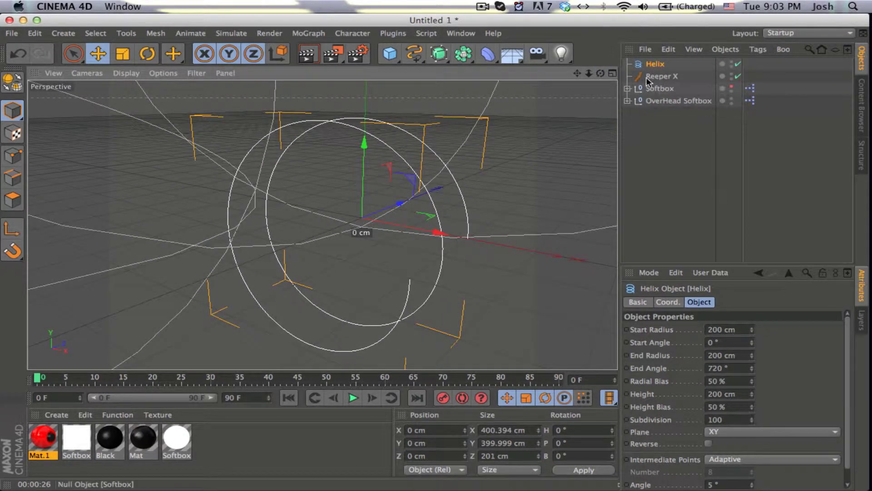
pyautogui.moveTo(650, 68); pyautogui.dragTo(656, 83)
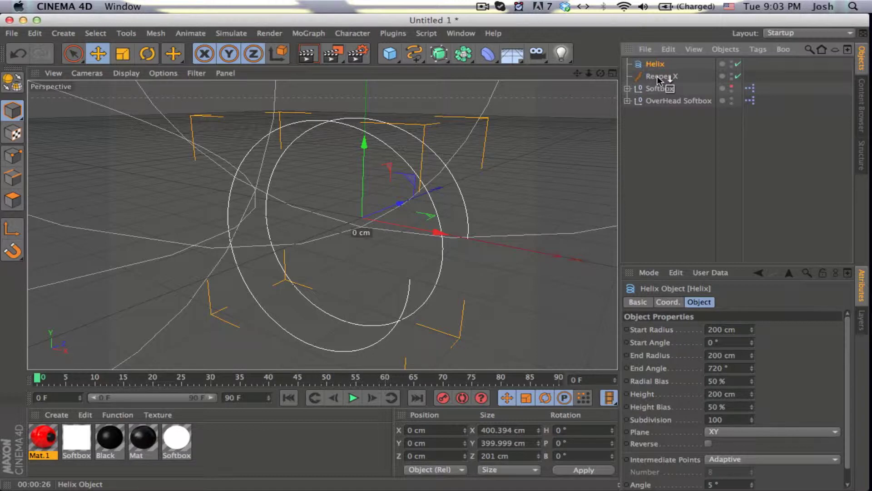
pyautogui.moveTo(657, 75); pyautogui.dragTo(657, 75)
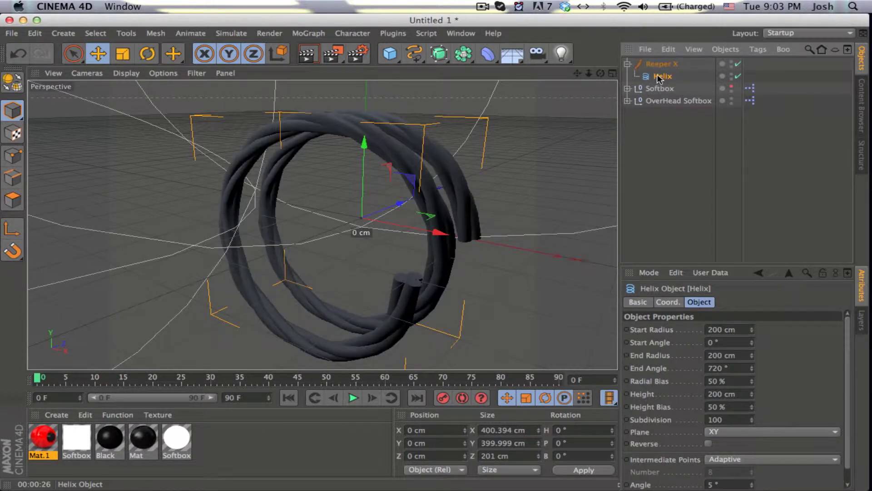
pyautogui.click(628, 65)
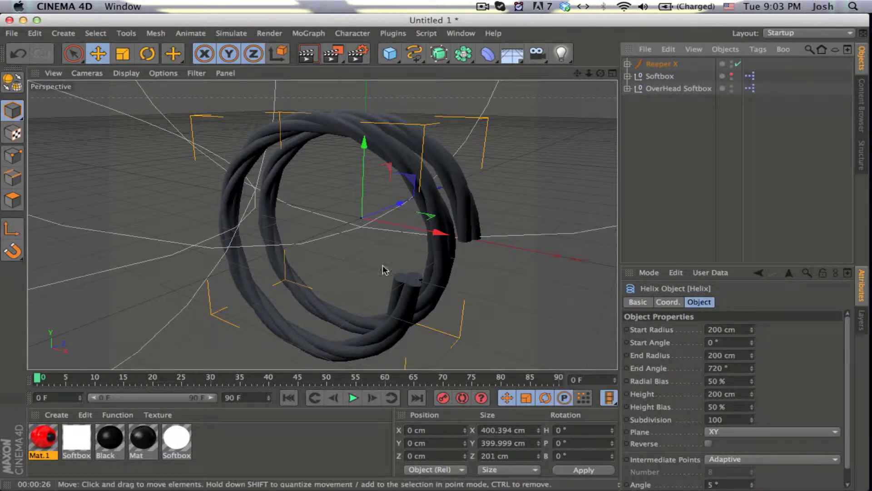
# - Set both the radius and the distance of the Reeper X object to 20 cm
pyautogui.click(662, 64)
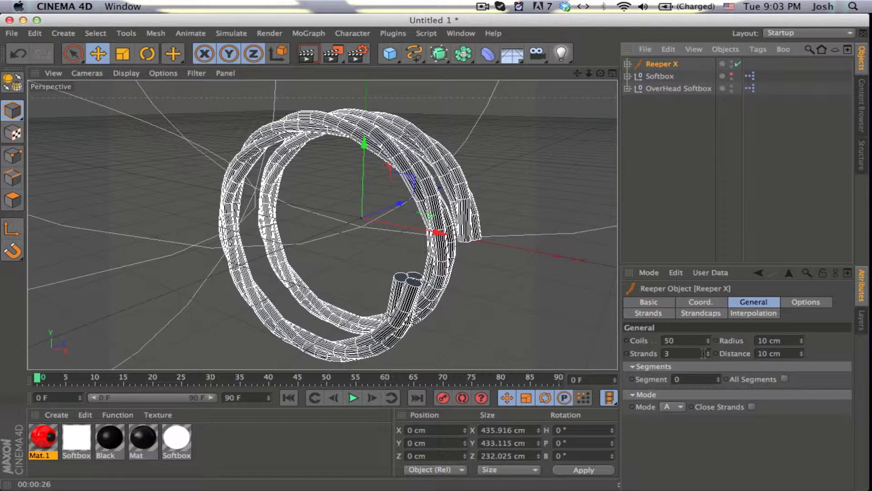
pyautogui.click(792, 340)
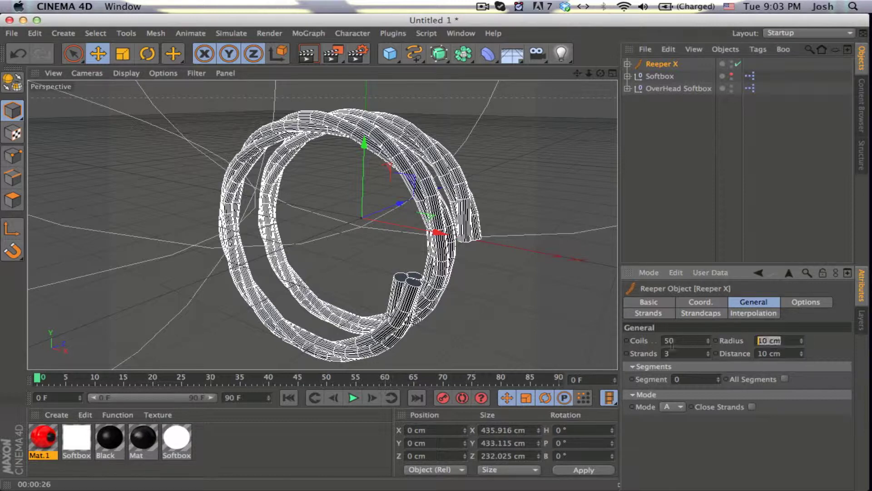
pyautogui.write('20')
pyautogui.press('Return')
pyautogui.click(793, 353)
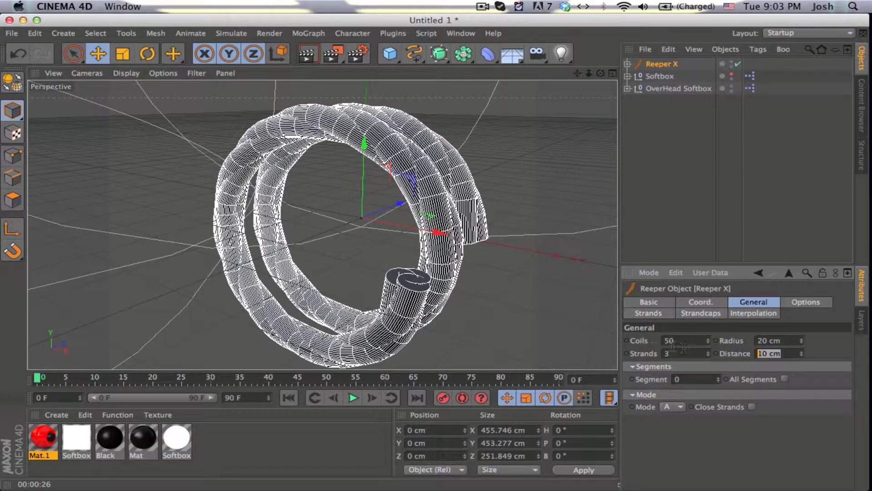
pyautogui.write('20')
pyautogui.press('Return')
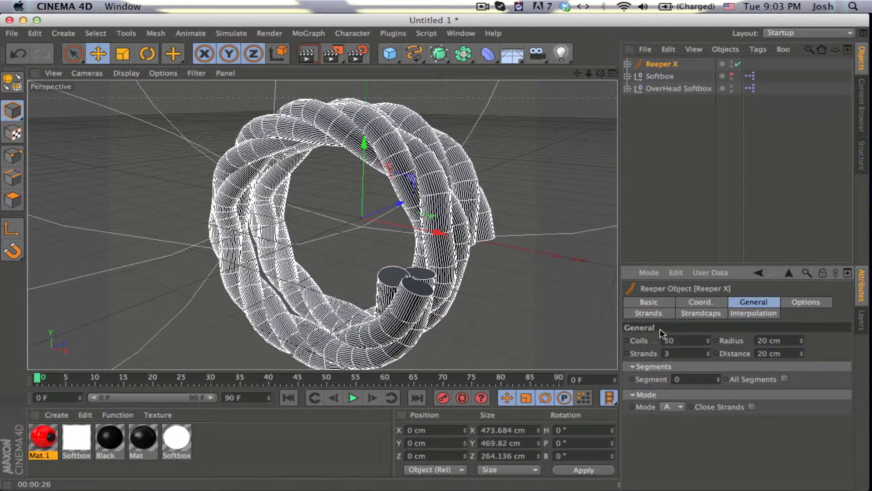
# - Set the number of strands of the Reeper X rope to 6
pyautogui.click(684, 353)
pyautogui.write('6')
pyautogui.press('Return')
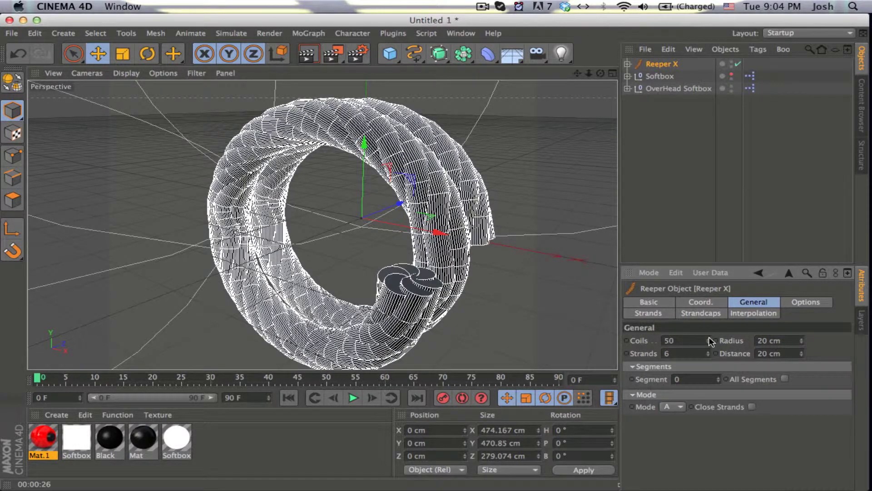
# - Try lowering the Reeper X coils to 44 and restore them to 50
pyautogui.moveTo(708, 340); pyautogui.dragTo(709, 338)
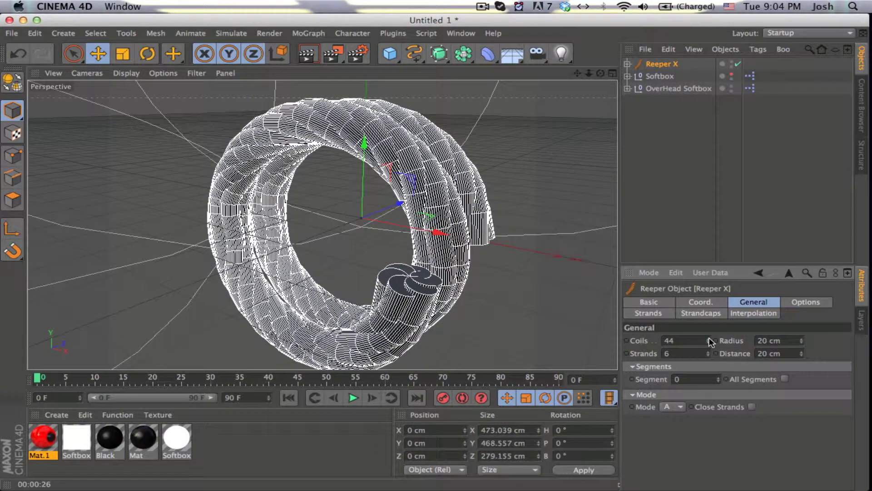
pyautogui.doubleClick(670, 340)
pyautogui.write('50')
pyautogui.press('Return')
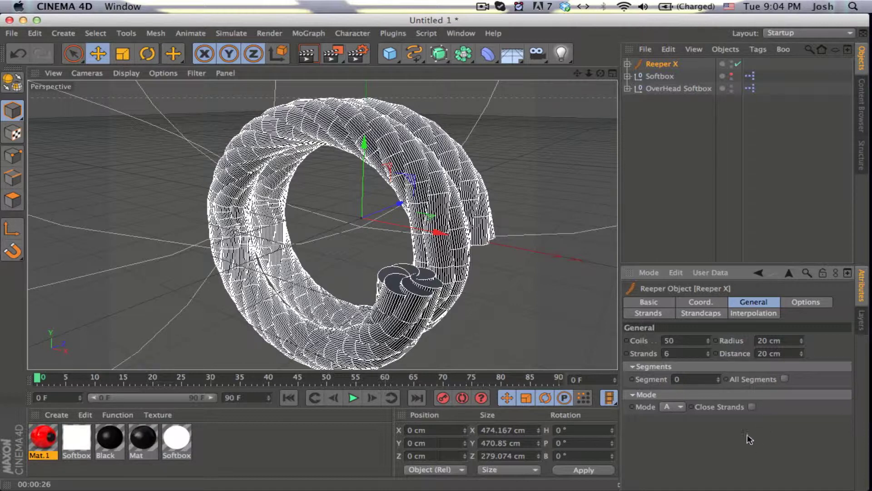
# - Try the Close Strands option on the Reeper X rope, compare the joined and open ends, and leave it disabled
pyautogui.click(751, 406)
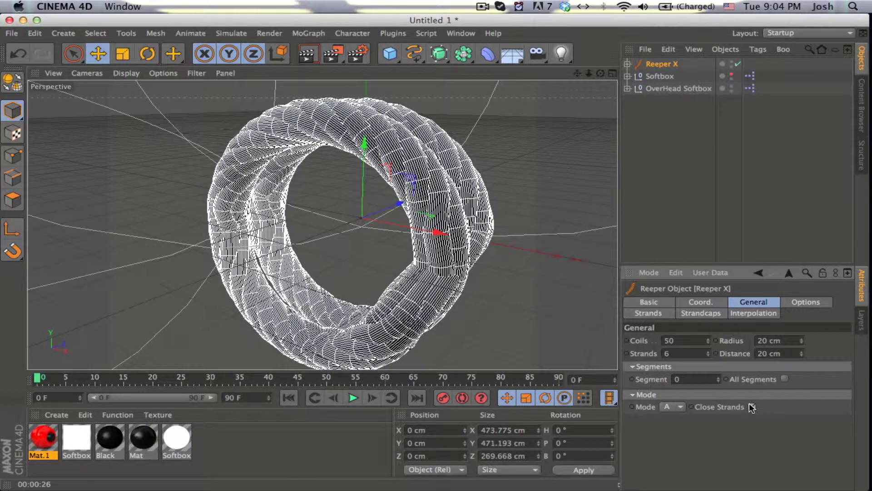
pyautogui.click(752, 406)
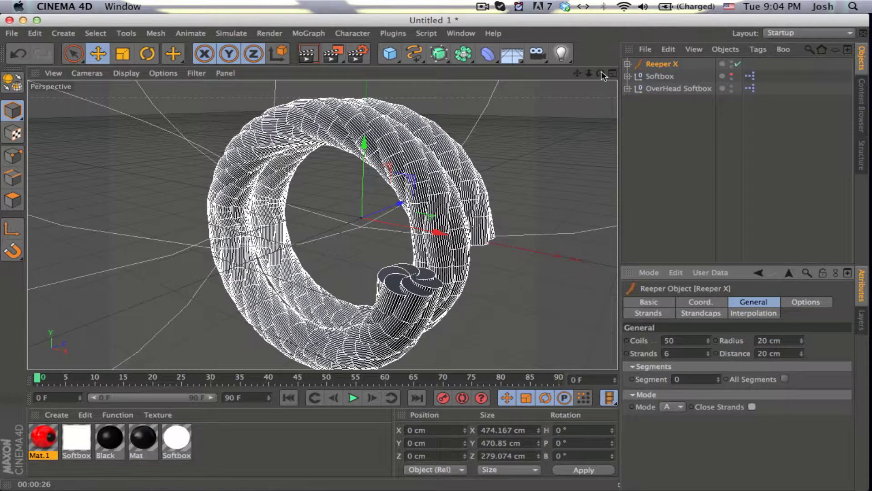
pyautogui.moveTo(600, 73)
pyautogui.mouseDown()
pyautogui.moveTo(581, 118)
pyautogui.moveTo(568, 87)
pyautogui.moveTo(509, 100)
pyautogui.moveTo(603, 76)
pyautogui.mouseUp()
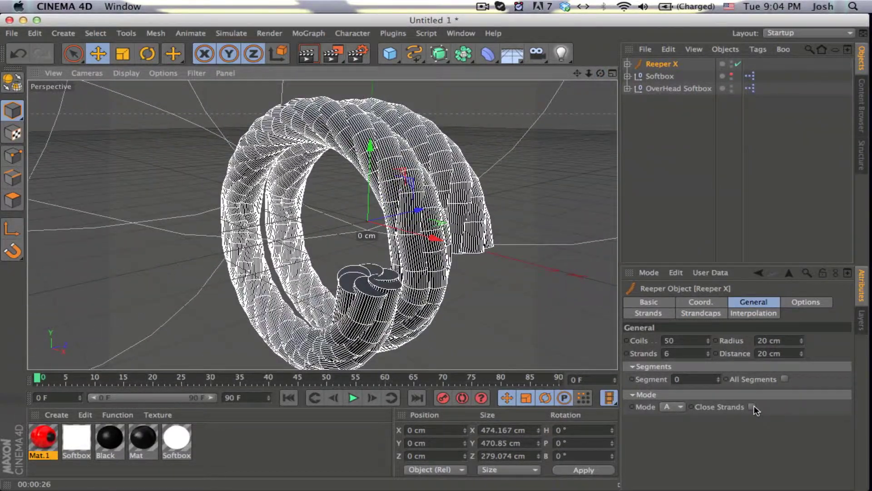
pyautogui.click(752, 406)
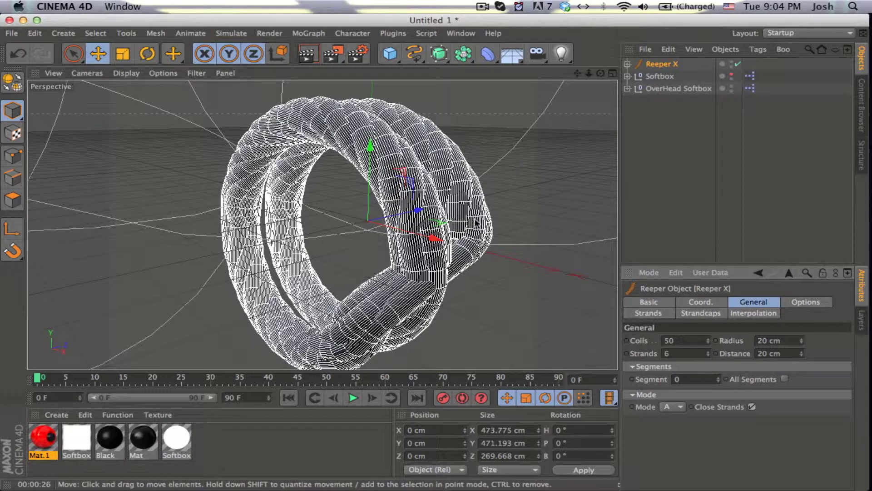
pyautogui.click(683, 181)
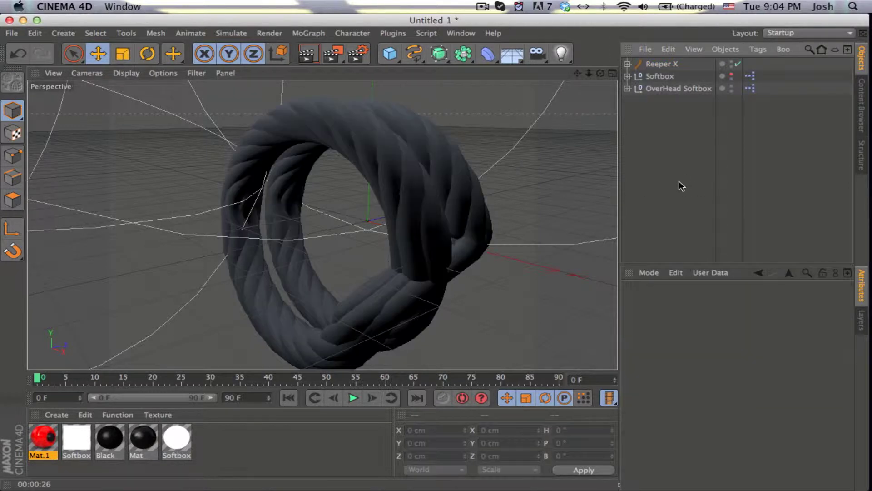
pyautogui.click(659, 64)
pyautogui.click(752, 407)
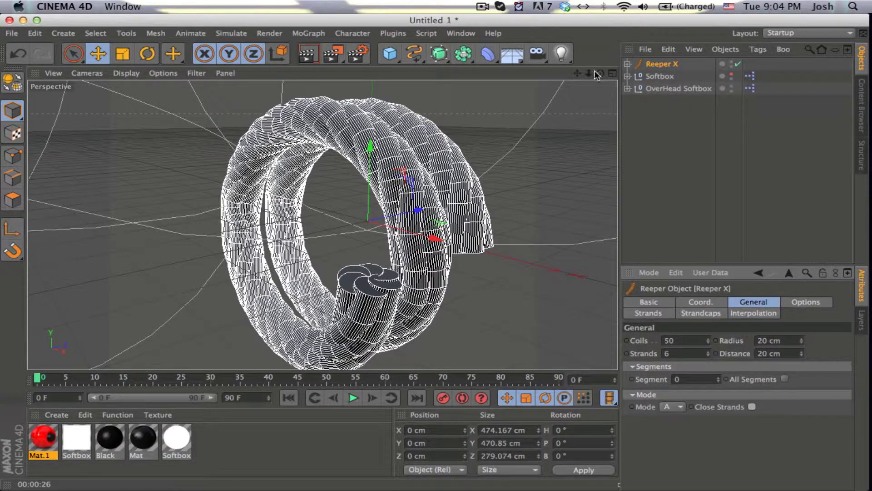
# - Try raising the Reeper X coils to 405 and reset them to 50
pyautogui.moveTo(600, 72); pyautogui.dragTo(324, 227)
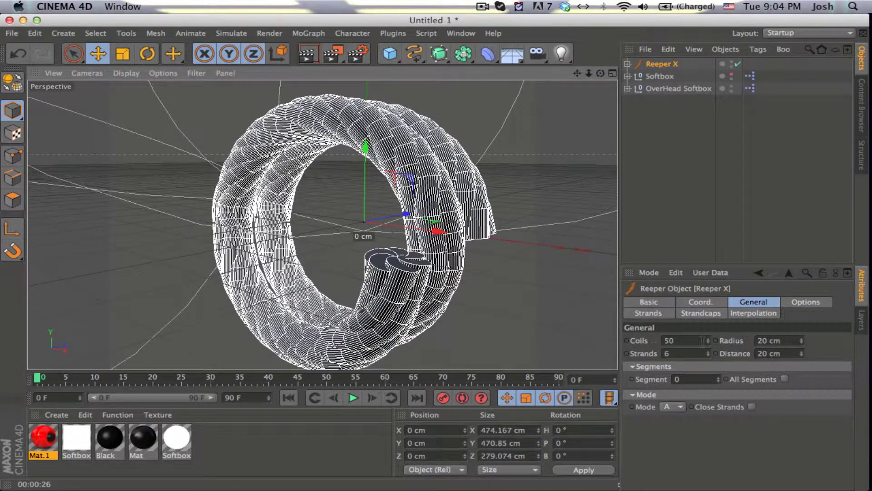
pyautogui.moveTo(707, 342); pyautogui.dragTo(707, 305)
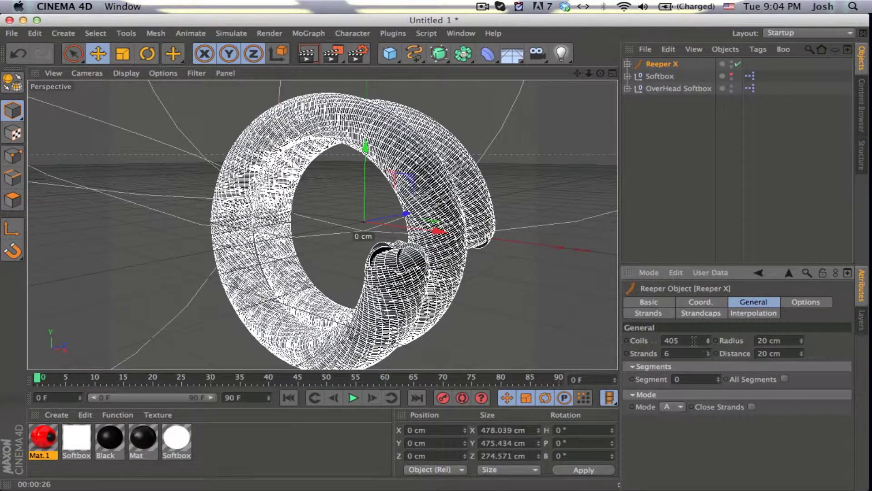
pyautogui.press('Return')
pyautogui.write('50')
pyautogui.press('Return')
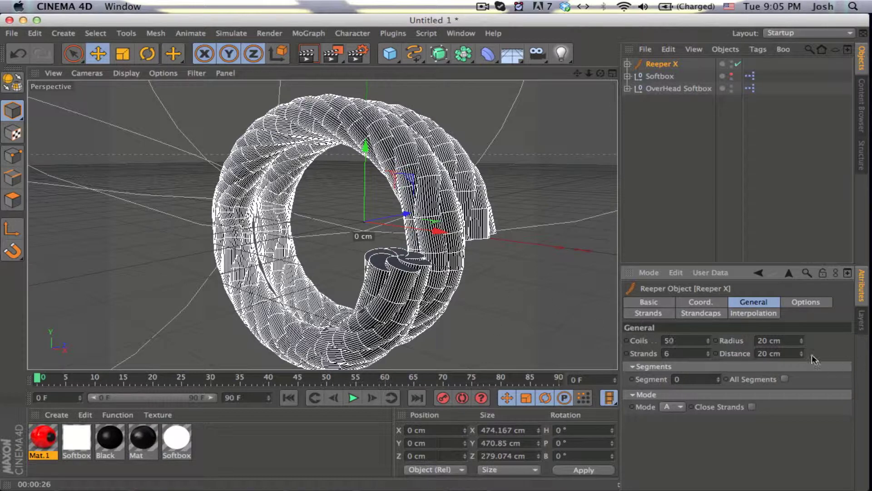
# - Set the Reeper X distance to 30 cm and deselect the rope to view it shaded
pyautogui.moveTo(805, 357)
pyautogui.mouseDown()
pyautogui.moveTo(813, 324)
pyautogui.moveTo(813, 372)
pyautogui.moveTo(813, 361)
pyautogui.mouseUp()
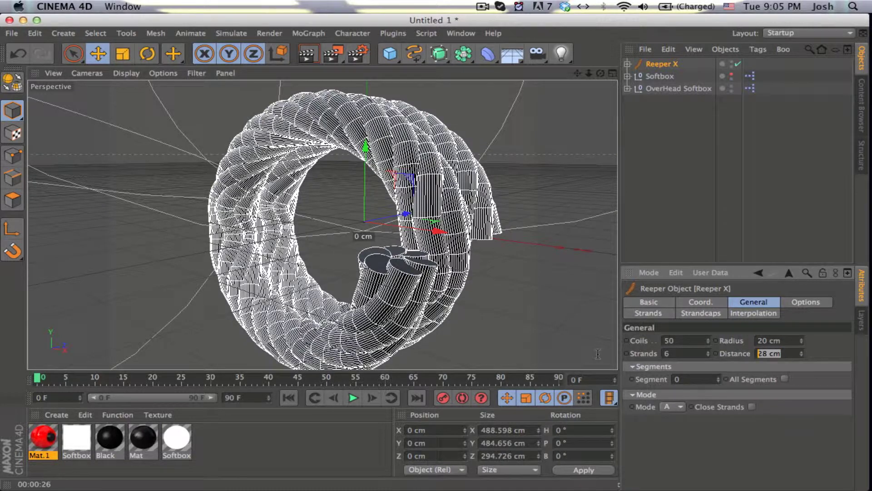
pyautogui.write('30')
pyautogui.press('Return')
pyautogui.click(663, 163)
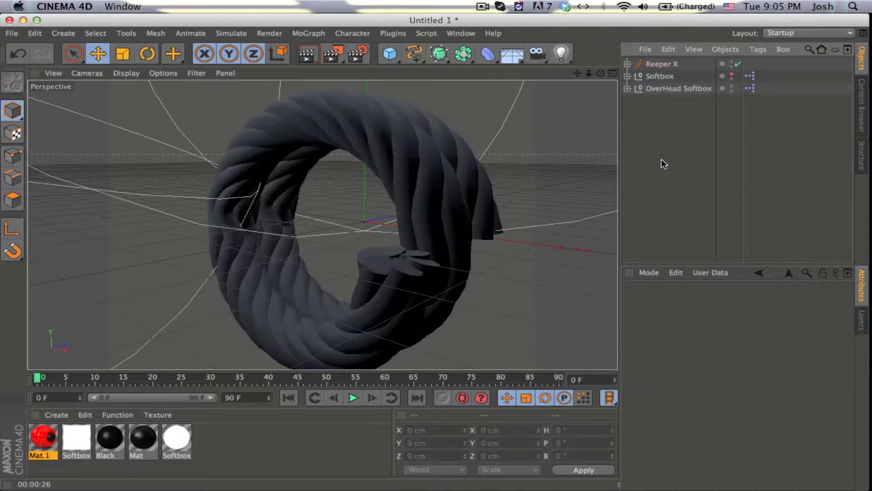
# - Try reshaping the Reeper X Form curve by lowering its end point to zero, and restore that point to full height
pyautogui.click(667, 67)
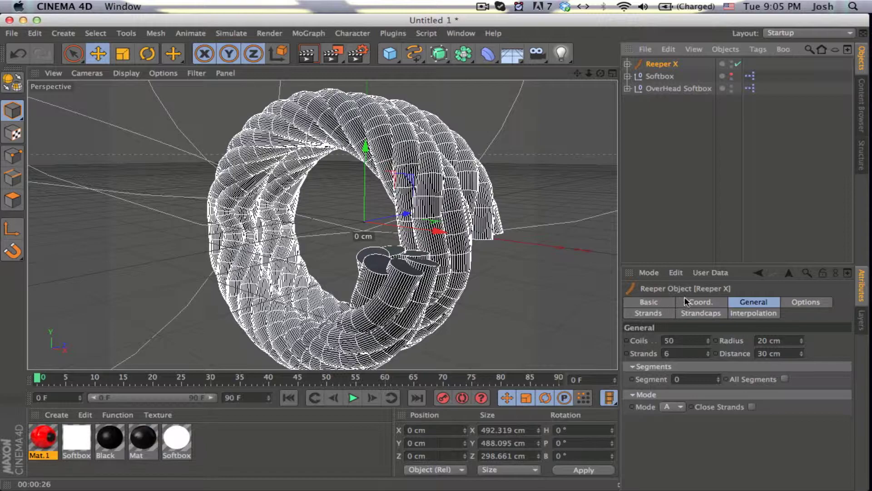
pyautogui.click(813, 302)
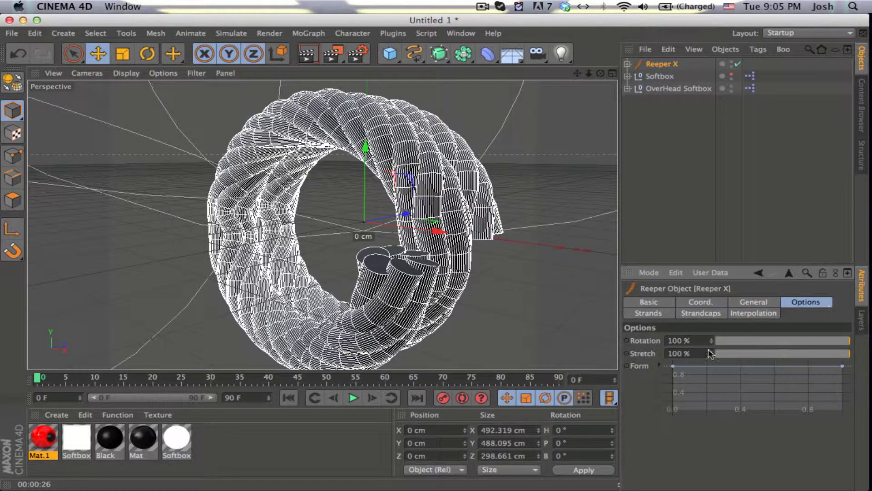
pyautogui.moveTo(674, 368)
pyautogui.mouseDown()
pyautogui.moveTo(691, 394)
pyautogui.moveTo(769, 409)
pyautogui.moveTo(675, 366)
pyautogui.mouseUp()
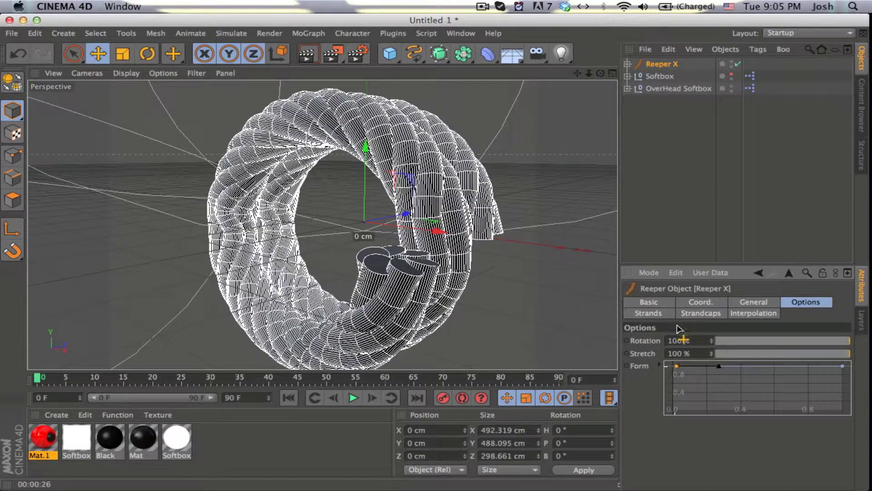
pyautogui.click(673, 366)
pyautogui.moveTo(757, 365); pyautogui.dragTo(736, 330)
pyautogui.moveTo(843, 366); pyautogui.dragTo(841, 428)
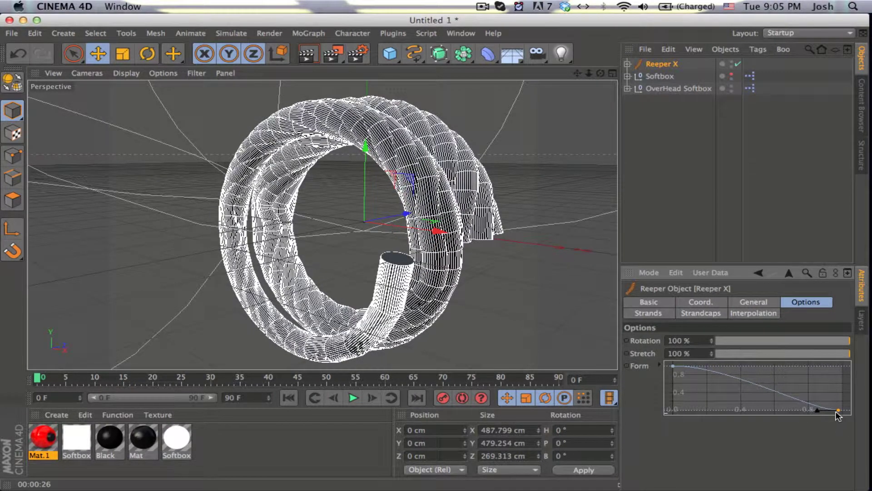
pyautogui.moveTo(838, 410); pyautogui.dragTo(843, 366)
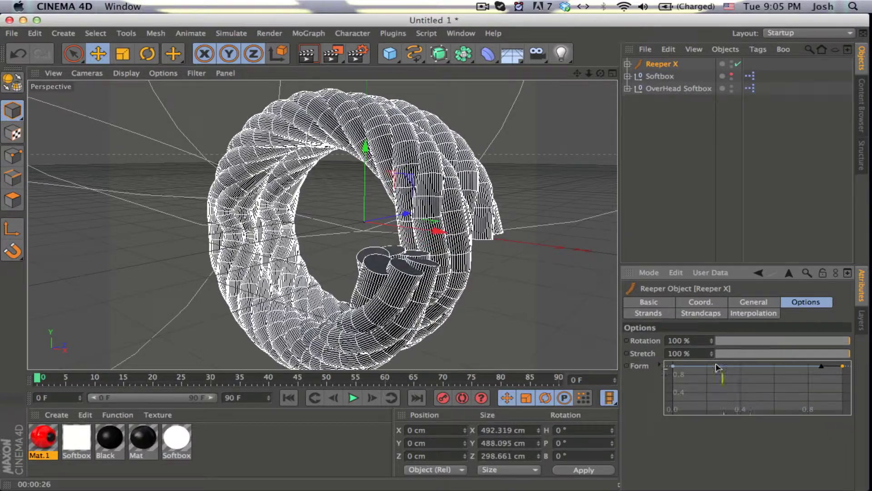
# - Try lowering the start point of the Form curve to zero with a long tangent, and return it to full height
pyautogui.click(672, 366)
pyautogui.moveTo(673, 366); pyautogui.dragTo(841, 404)
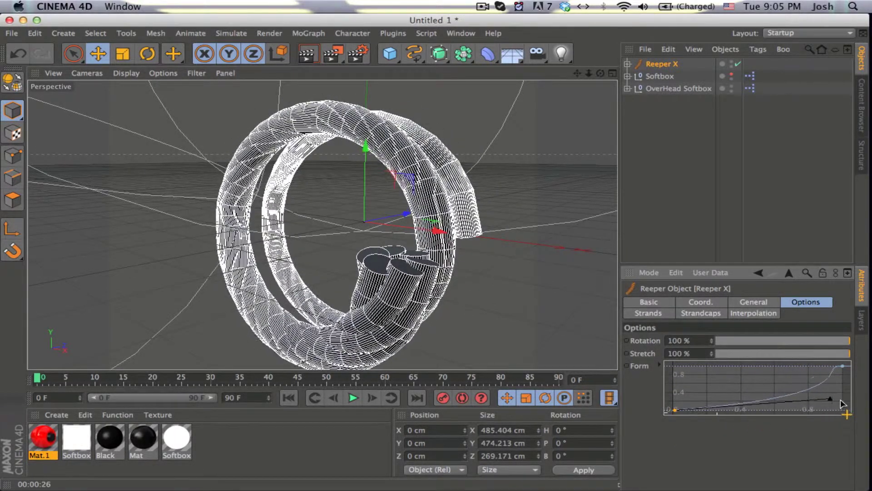
pyautogui.press('Delete')
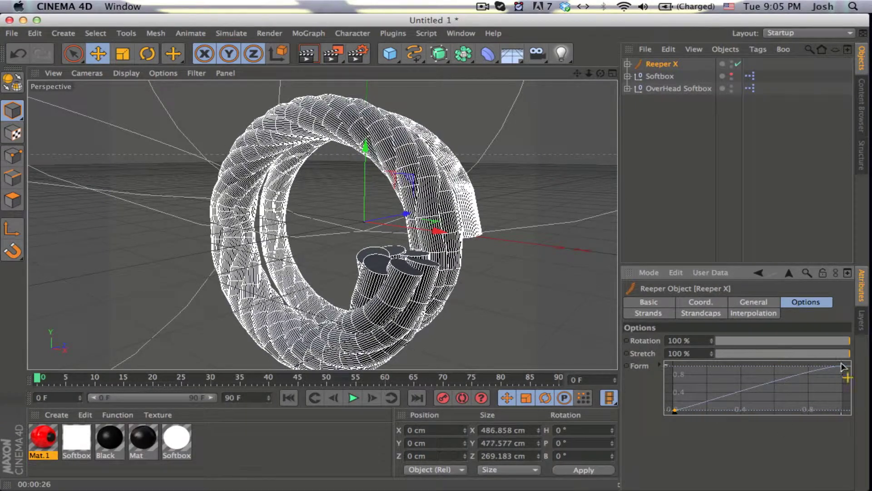
pyautogui.moveTo(675, 410); pyautogui.dragTo(673, 366)
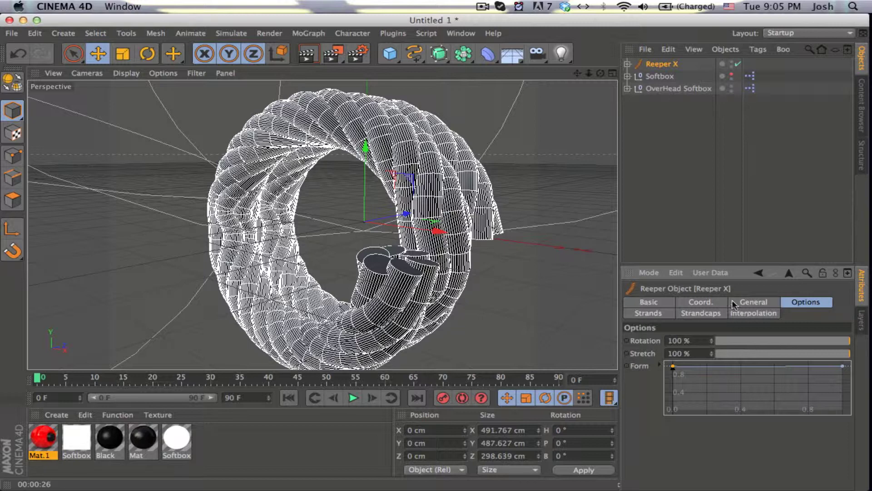
# - Try rotating the Reeper X strands to -123° and reset their rotation to 0°
pyautogui.click(650, 313)
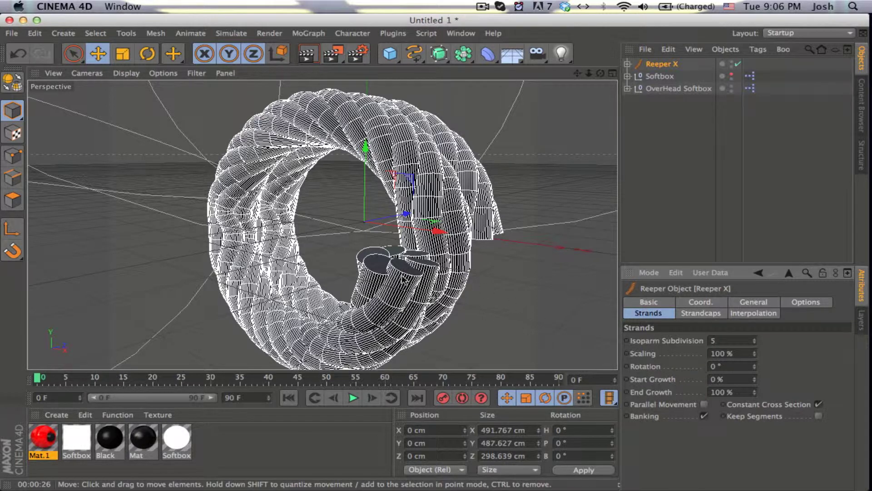
pyautogui.doubleClick(745, 340)
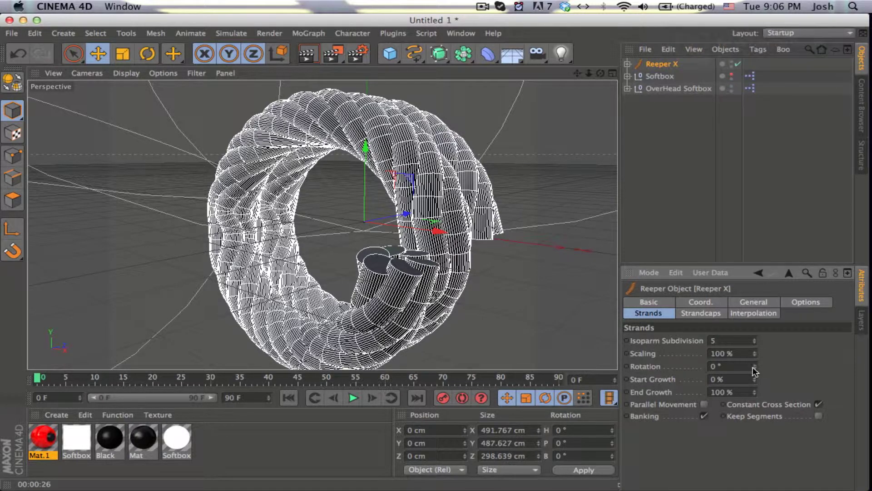
pyautogui.moveTo(756, 369); pyautogui.dragTo(756, 400)
pyautogui.doubleClick(734, 366)
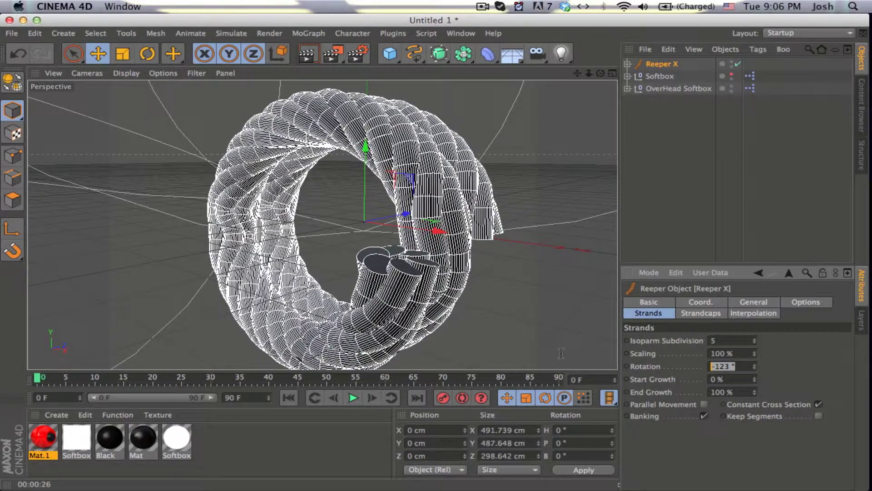
pyautogui.write('0')
pyautogui.press('Return')
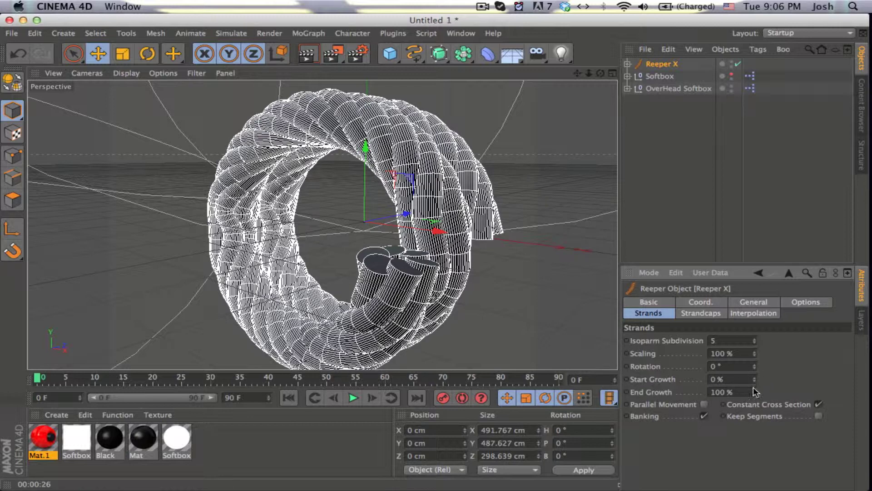
# - Animate the strands' Start Growth with keyframes of 100% at frame 0 and 0% at frame 50, and play the animation
pyautogui.moveTo(756, 379); pyautogui.dragTo(755, 345)
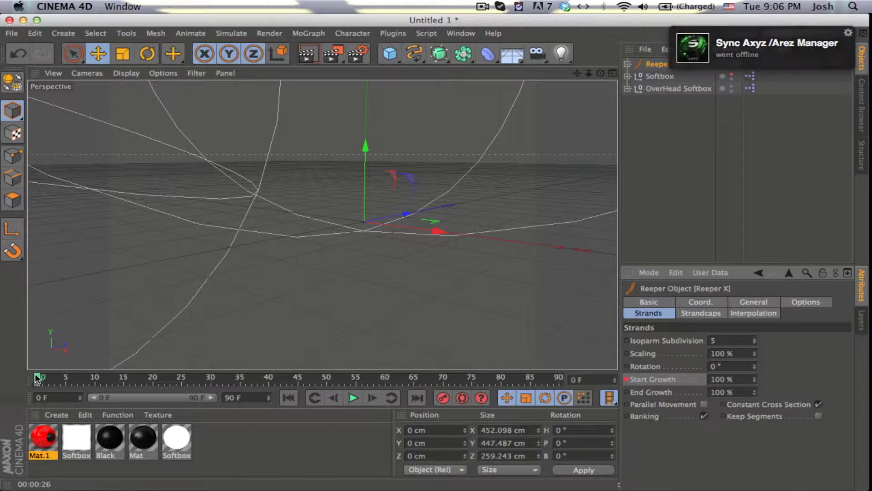
pyautogui.moveTo(37, 378); pyautogui.dragTo(325, 394)
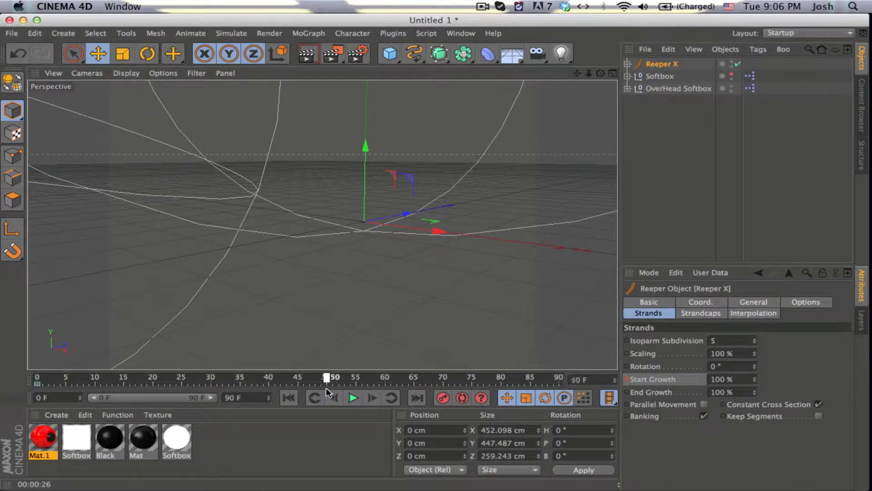
pyautogui.moveTo(754, 379)
pyautogui.mouseDown()
pyautogui.moveTo(754, 409)
pyautogui.moveTo(755, 382)
pyautogui.mouseUp()
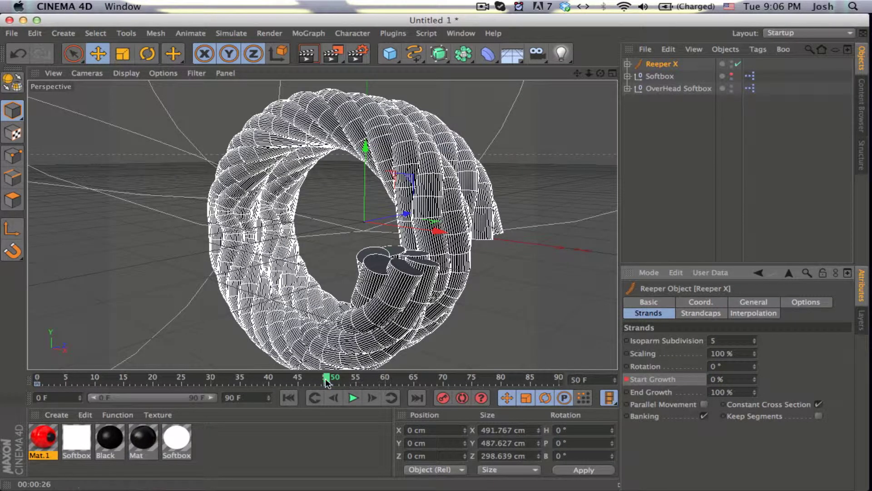
pyautogui.moveTo(326, 378); pyautogui.dragTo(2, 395)
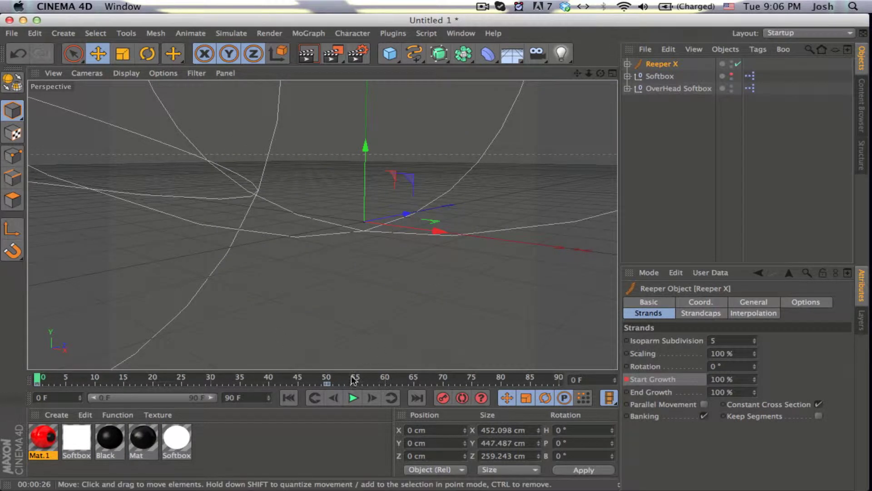
pyautogui.click(353, 398)
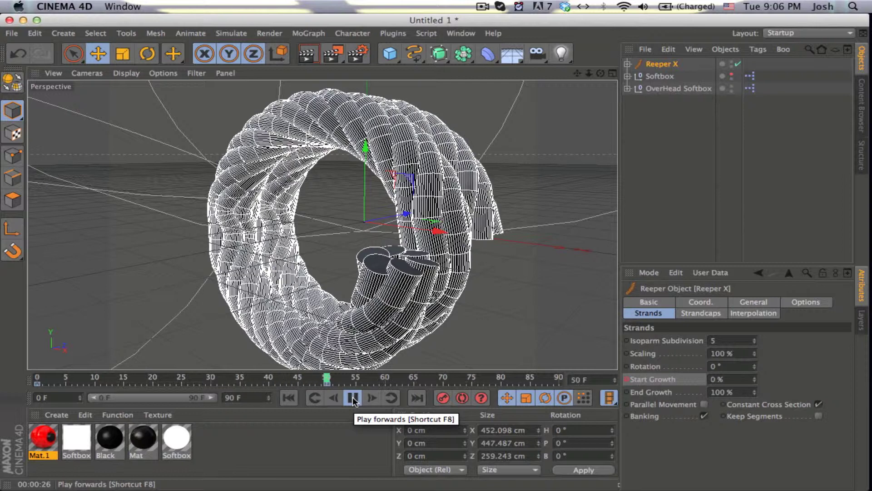
pyautogui.click(353, 398)
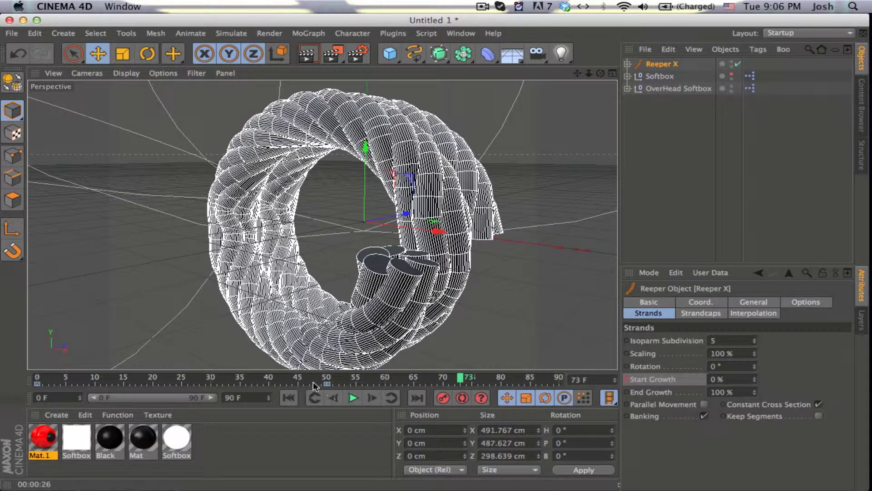
# - Remove the Start Growth keyframes, return to frame 0 and set Start Growth to 0%
pyautogui.click(327, 384)
pyautogui.press('Delete')
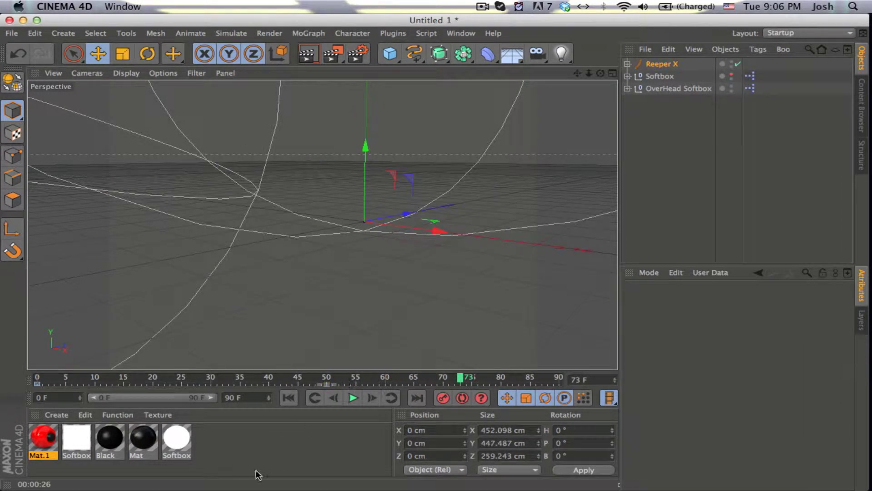
pyautogui.press('super+z')
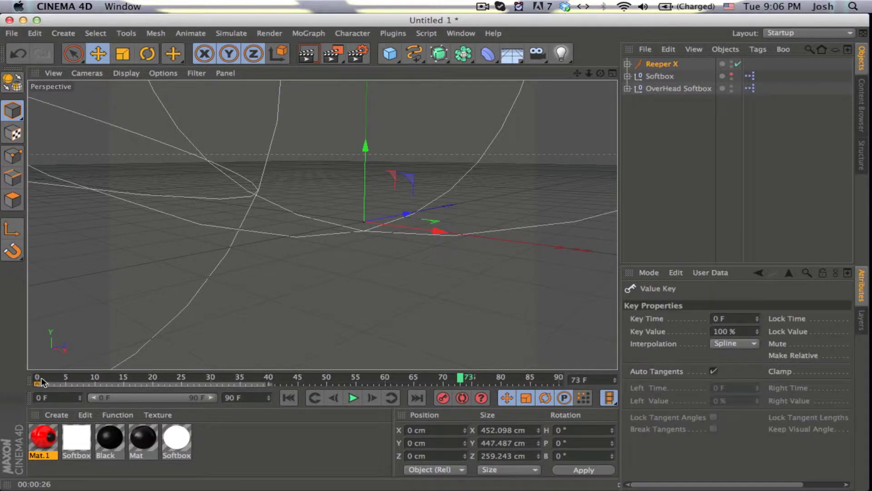
pyautogui.press('super+shift+z')
pyautogui.click(43, 370)
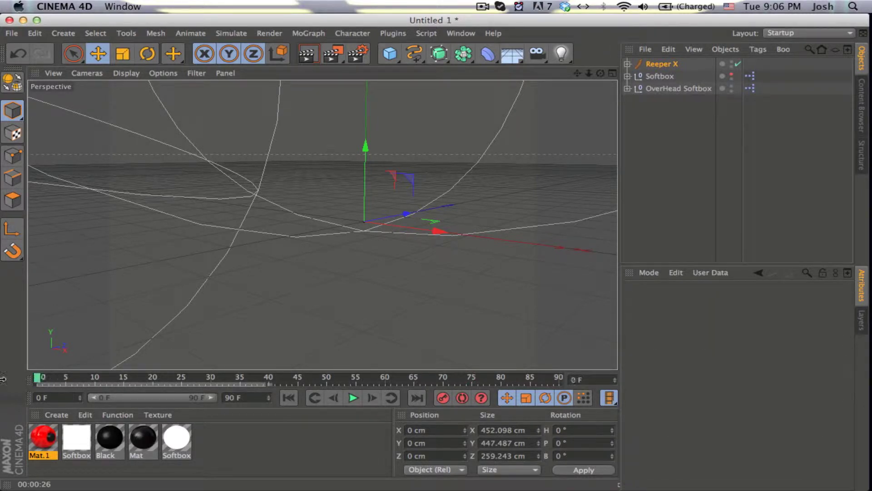
pyautogui.click(654, 64)
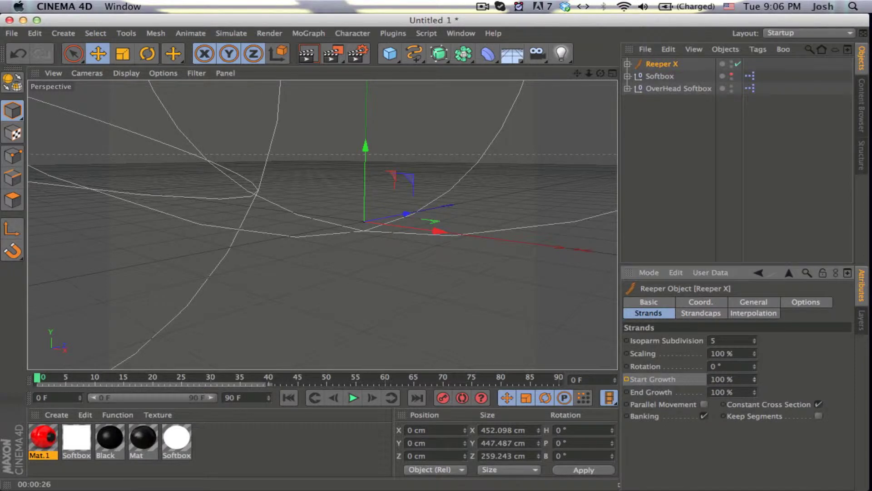
pyautogui.moveTo(757, 382); pyautogui.dragTo(757, 391)
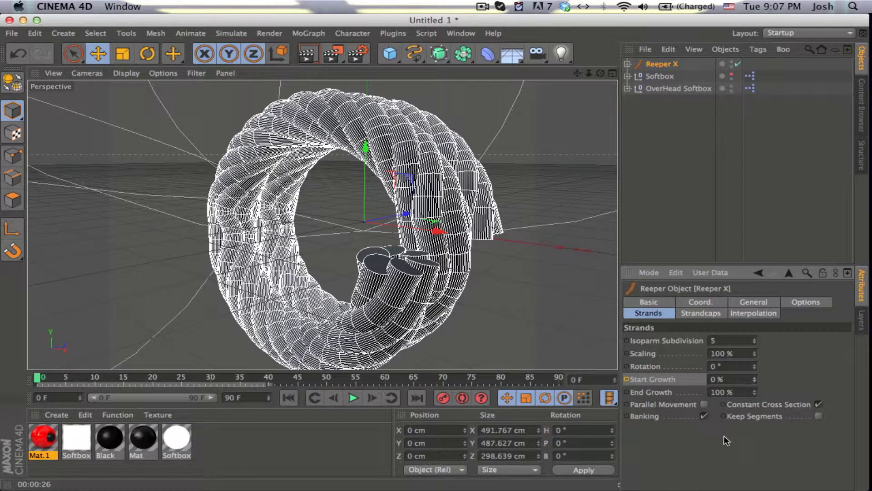
# - Set both the start and end strand caps of the Reeper X rope to Fillet Cap
pyautogui.click(702, 313)
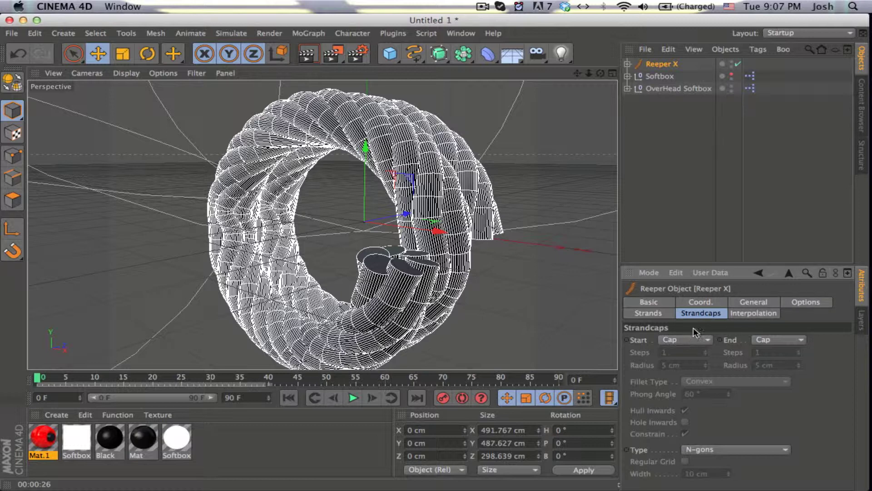
pyautogui.click(687, 340)
pyautogui.click(684, 390)
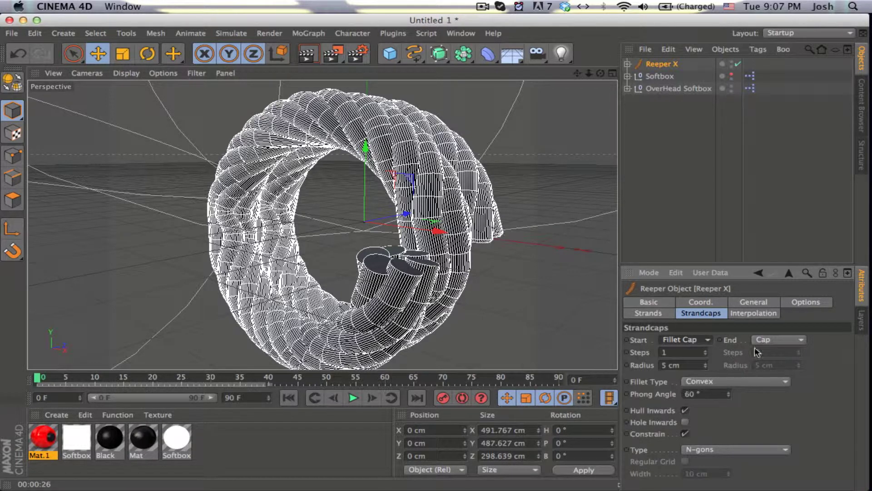
pyautogui.click(766, 340)
pyautogui.click(761, 392)
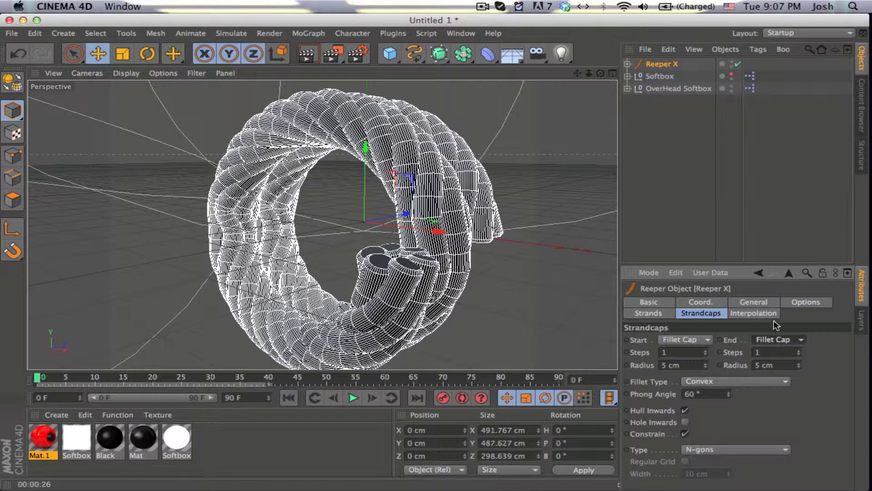
# - Check the rope's general radius and set the start and end fillet cap radius to 20 cm
pyautogui.click(796, 302)
pyautogui.click(750, 303)
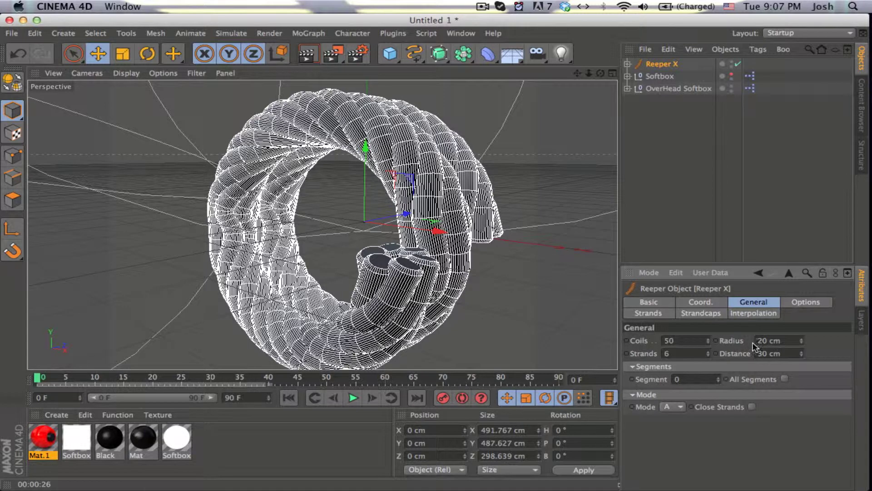
pyautogui.click(650, 313)
pyautogui.click(716, 312)
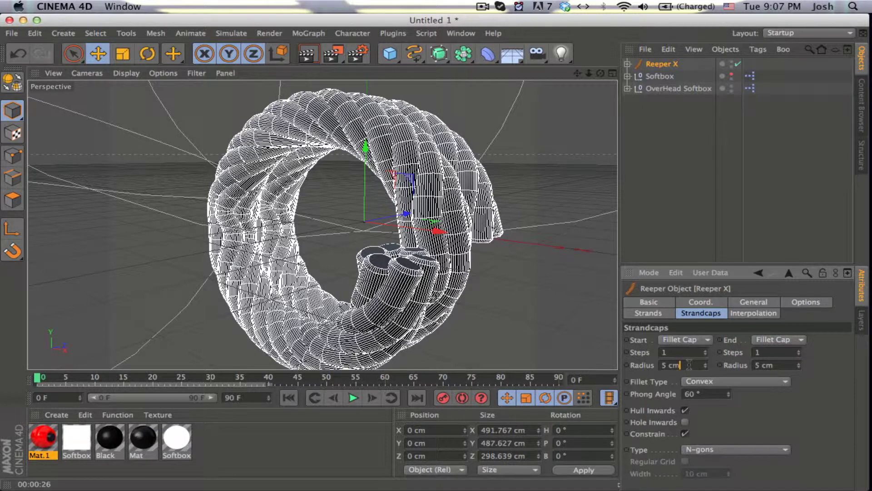
pyautogui.moveTo(689, 365); pyautogui.dragTo(609, 364)
pyautogui.write('20')
pyautogui.press('Return')
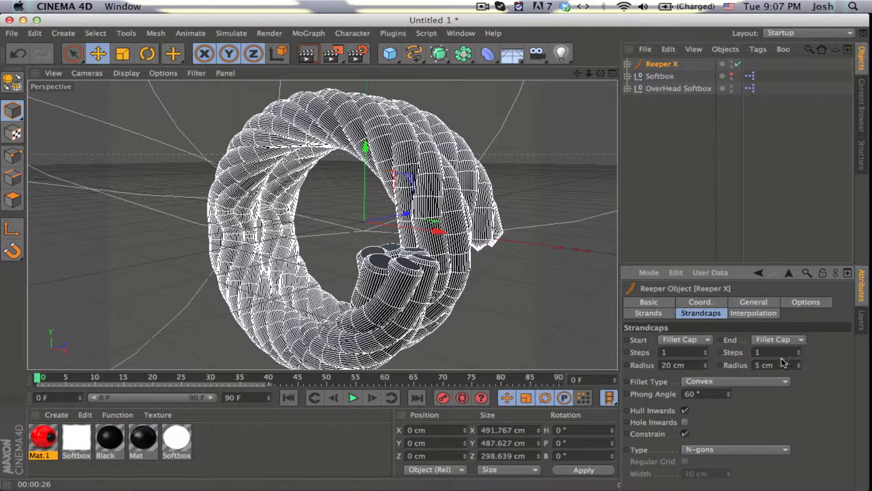
pyautogui.moveTo(783, 363); pyautogui.dragTo(753, 365)
pyautogui.write('20')
pyautogui.press('Return')
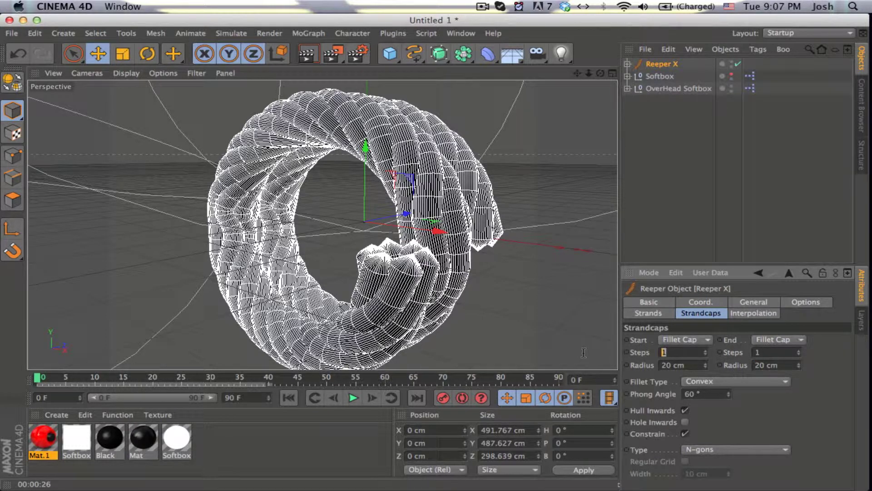
# - Set the start and end fillet cap steps to 20 and deselect the rope to view the rounded ends
pyautogui.press('Return')
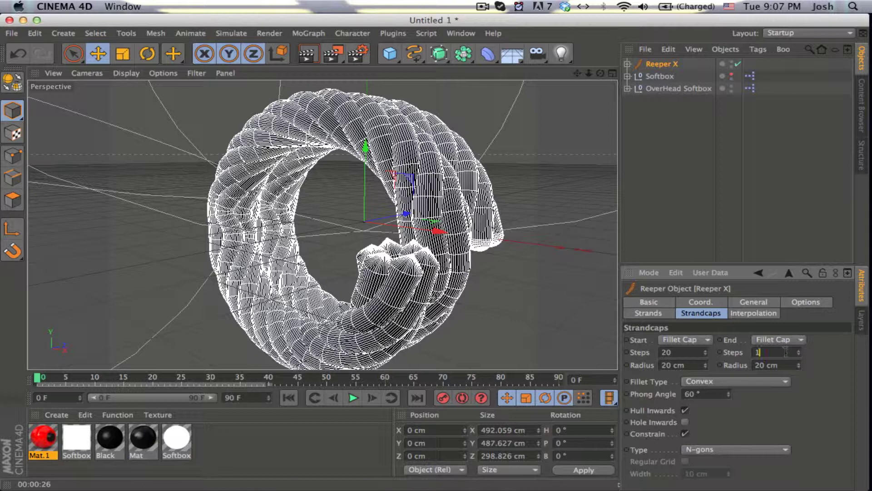
pyautogui.write('20')
pyautogui.press('Return')
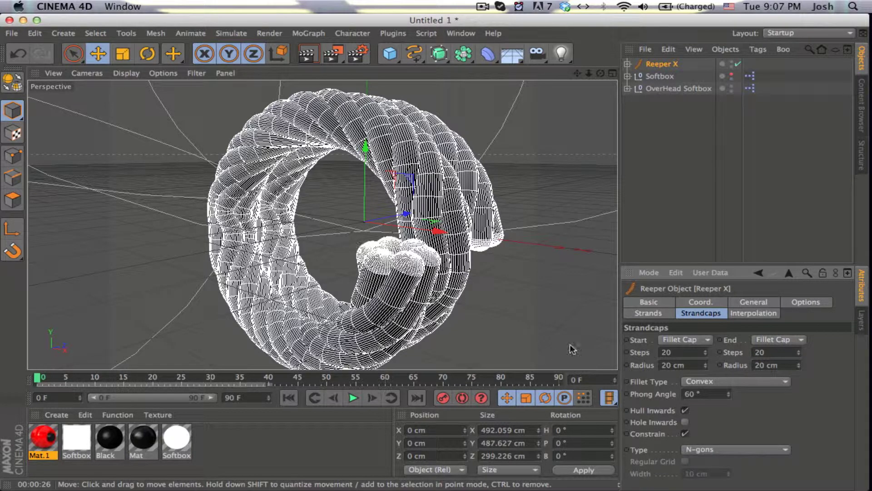
pyautogui.click(660, 202)
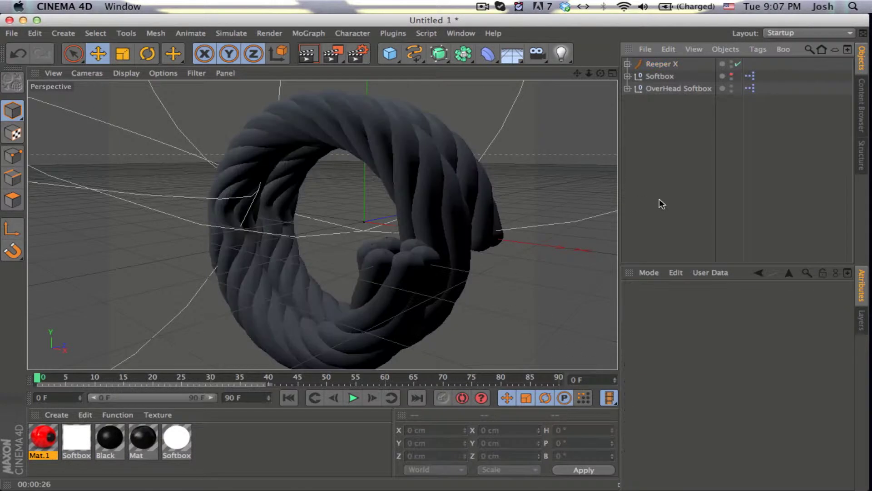
# - Check the Reeper X rope's general settings and apply the red Mat.1 material to the rope
pyautogui.click(658, 64)
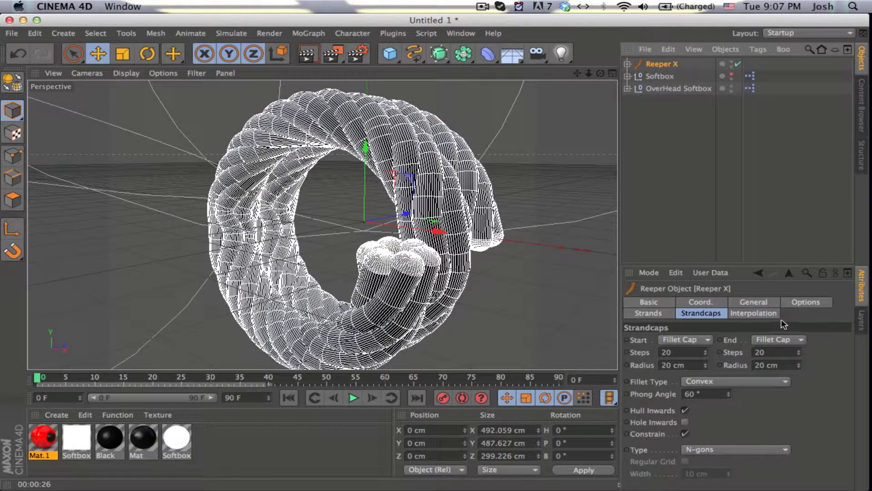
pyautogui.click(745, 302)
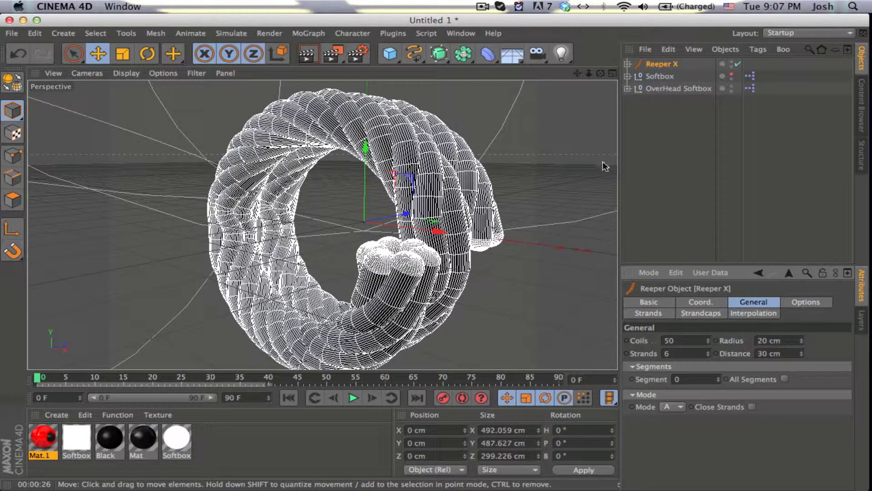
pyautogui.click(670, 179)
pyautogui.moveTo(44, 439); pyautogui.dragTo(265, 293)
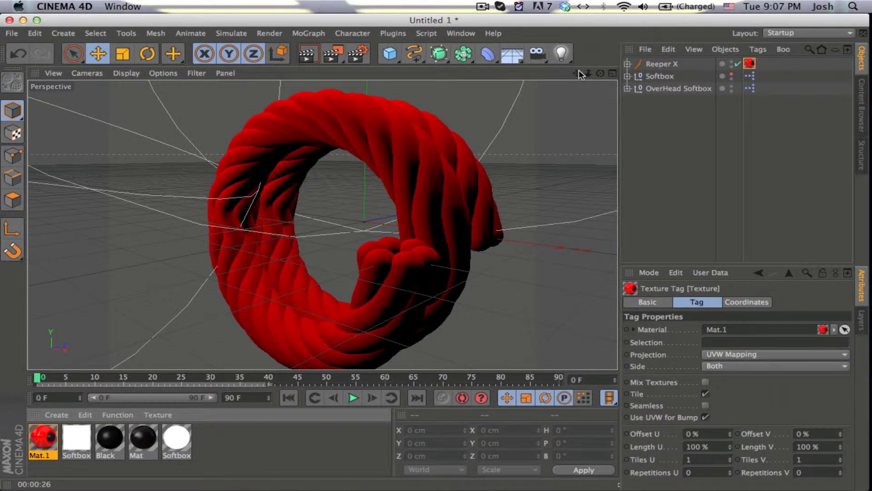
pyautogui.keyDown('alt'); pyautogui.moveTo(324, 234); pyautogui.dragTo(323, 225, button='middle'); pyautogui.keyUp('alt')
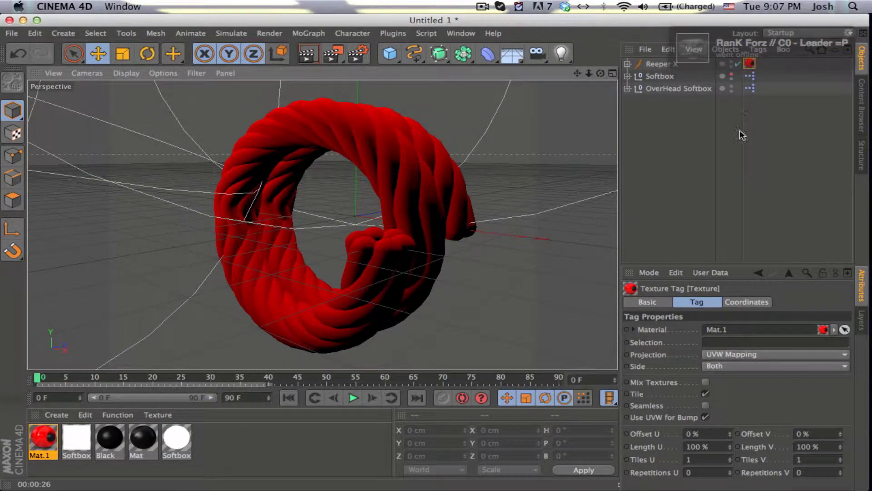
# - Set Reeper X as the target object of the Target tag on Front Of Softbox
pyautogui.click(627, 77)
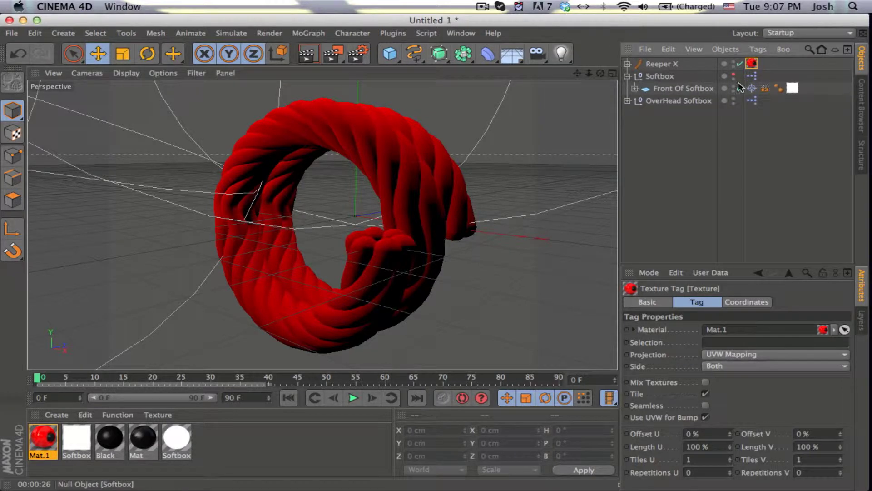
pyautogui.click(752, 88)
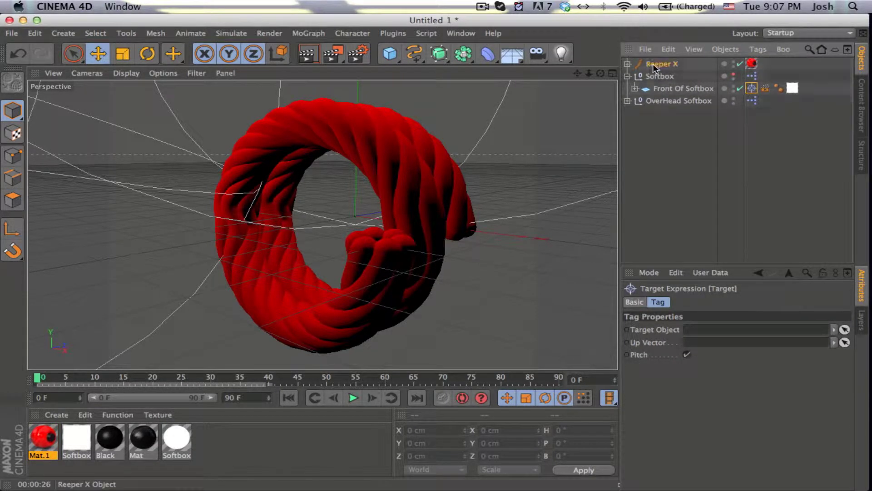
pyautogui.moveTo(654, 67); pyautogui.dragTo(711, 330)
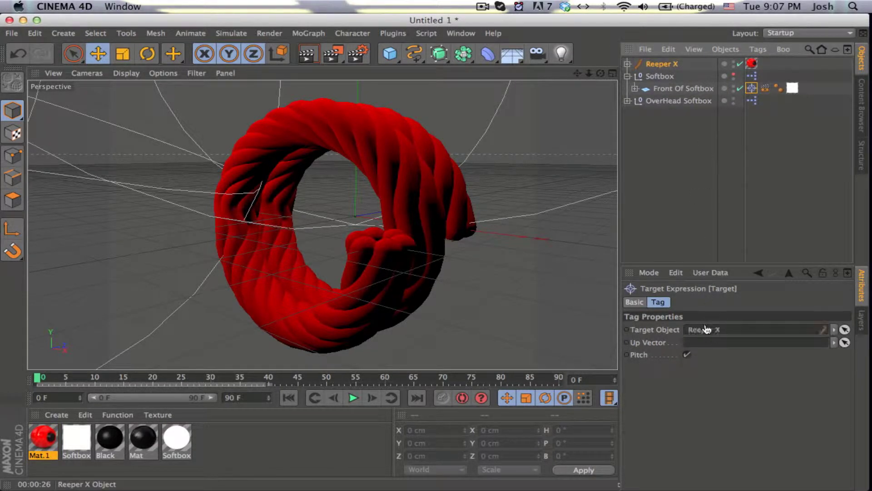
pyautogui.click(670, 154)
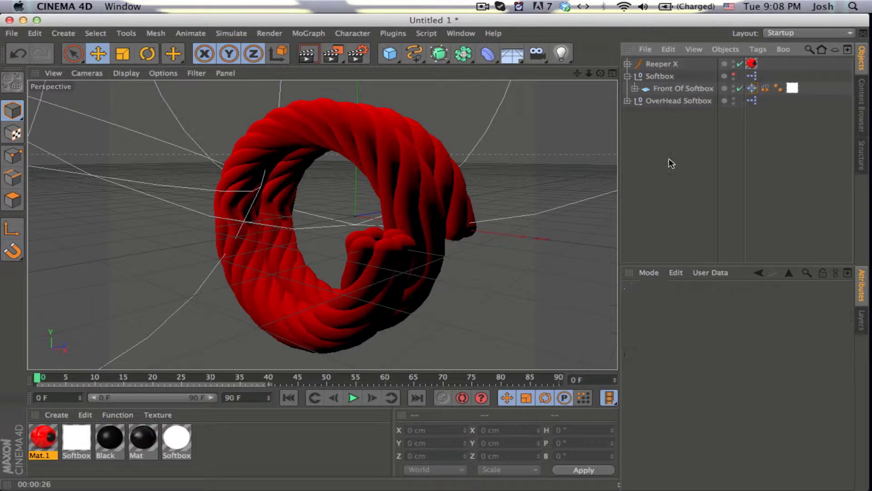
# - Move the Softbox light across the view towards the rope's near end and collapse its hierarchy
pyautogui.click(660, 77)
pyautogui.moveTo(278, 189); pyautogui.dragTo(405, 233)
pyautogui.click(642, 204)
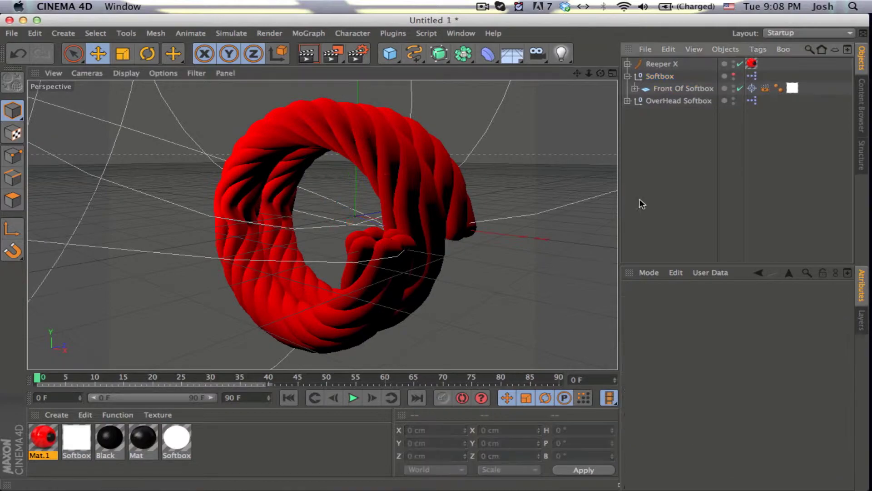
pyautogui.click(627, 76)
# - Select the Reeper X rope, reframe it and render the perspective view to preview the red material
pyautogui.click(661, 64)
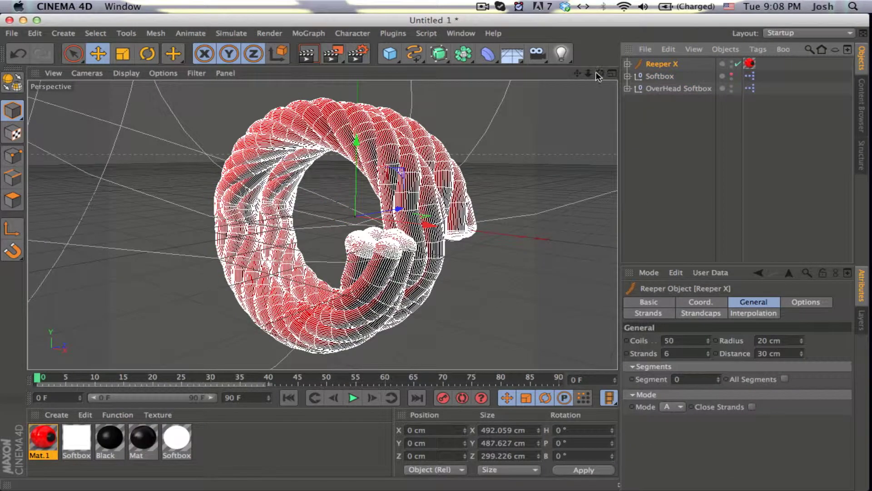
pyautogui.moveTo(599, 75); pyautogui.dragTo(579, 76)
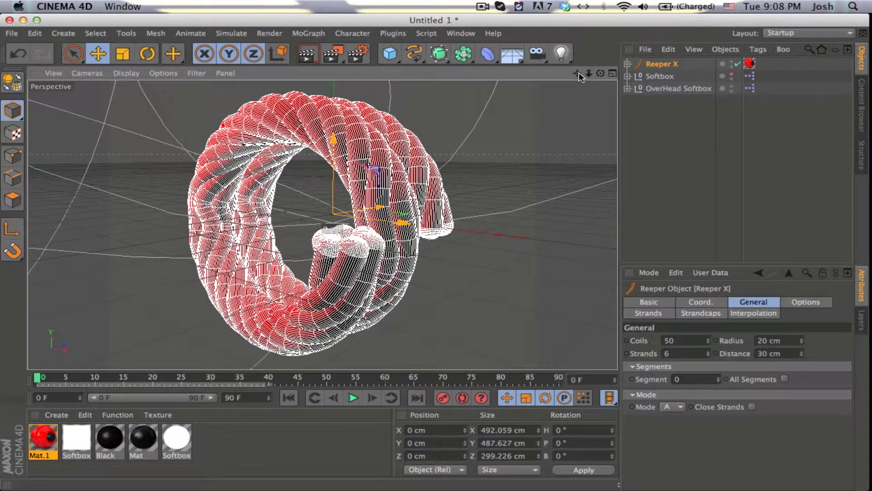
pyautogui.click(319, 54)
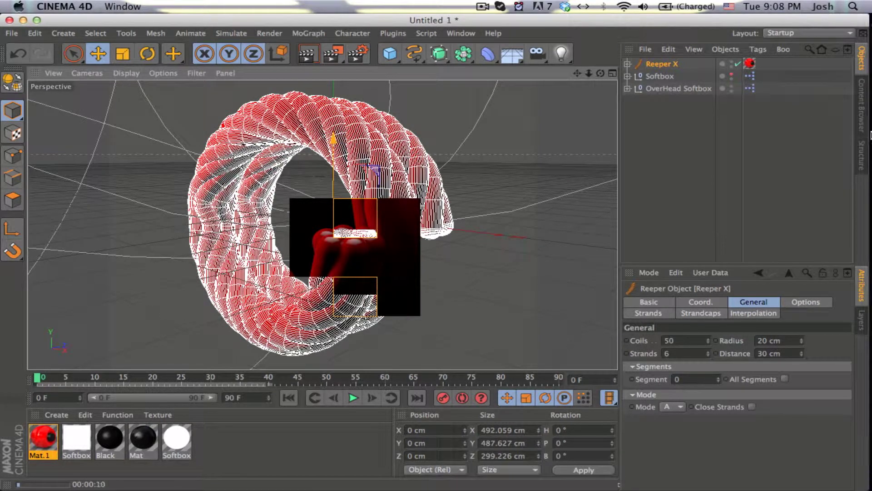
# - Switch to Google Chrome to examine the rope render in the Road To Dare video, then return to Cinema 4D and stop the preview render
pyautogui.moveTo(865, 185)
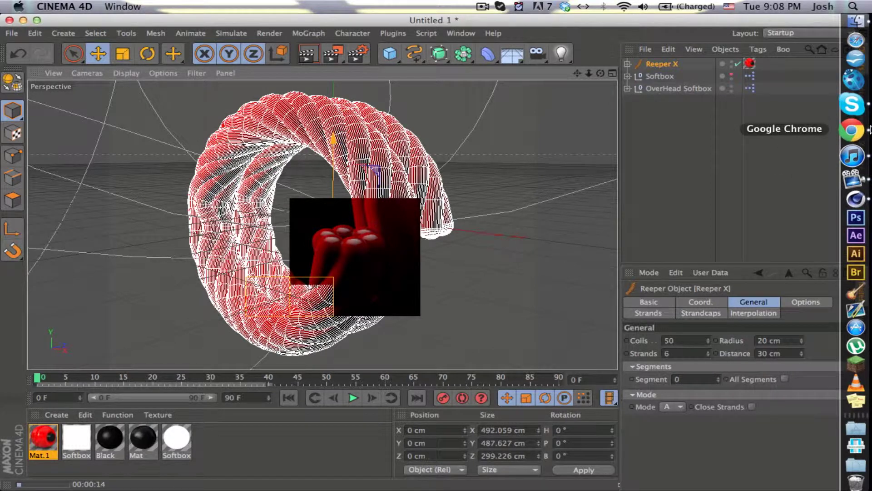
pyautogui.click(855, 115)
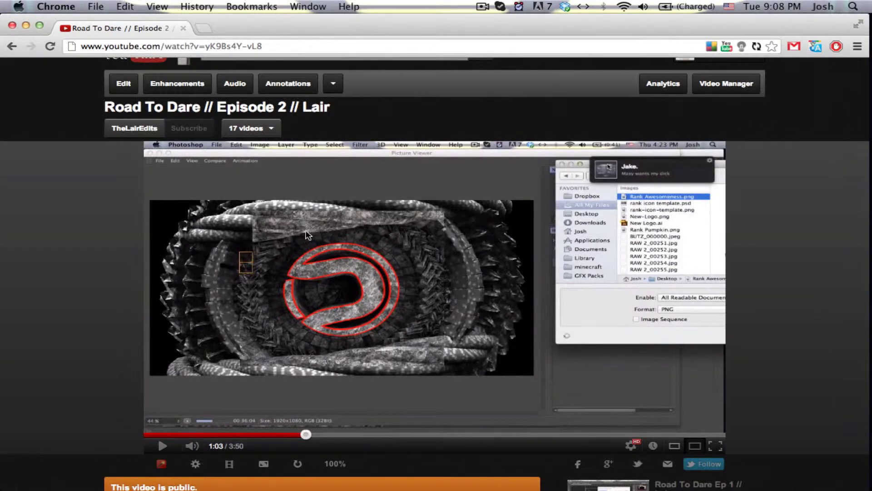
pyautogui.moveTo(871, 175)
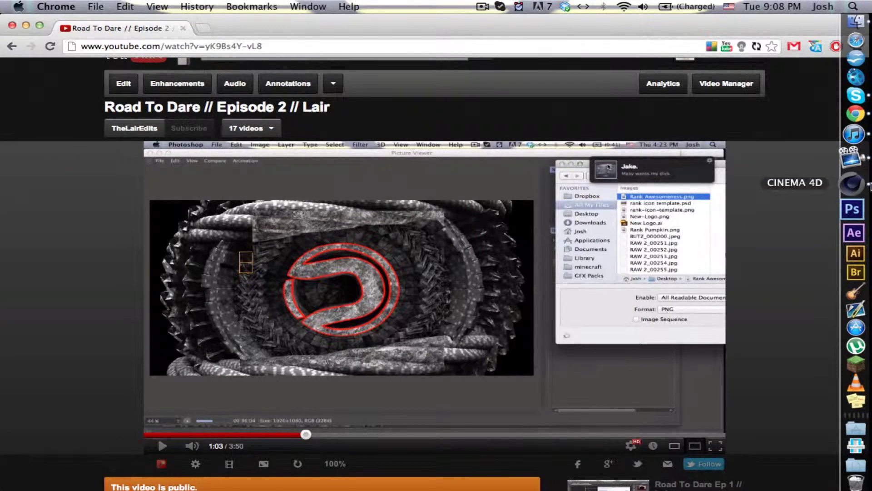
pyautogui.click(853, 176)
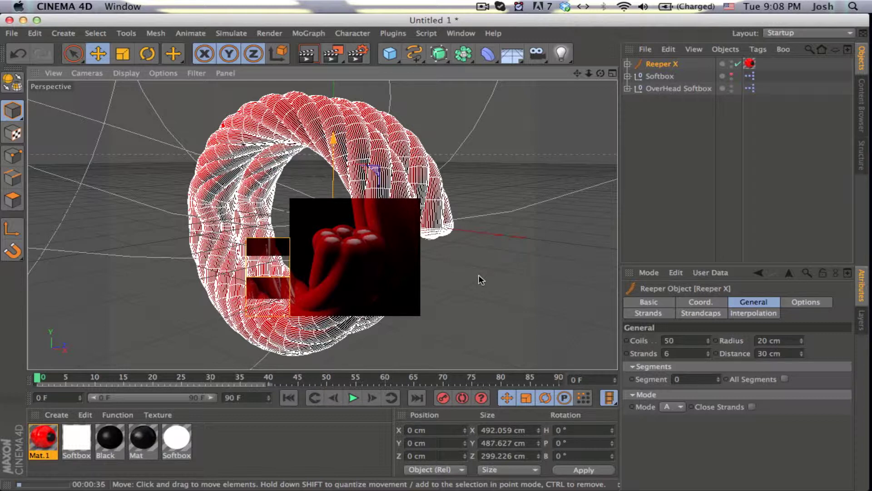
pyautogui.click(464, 276)
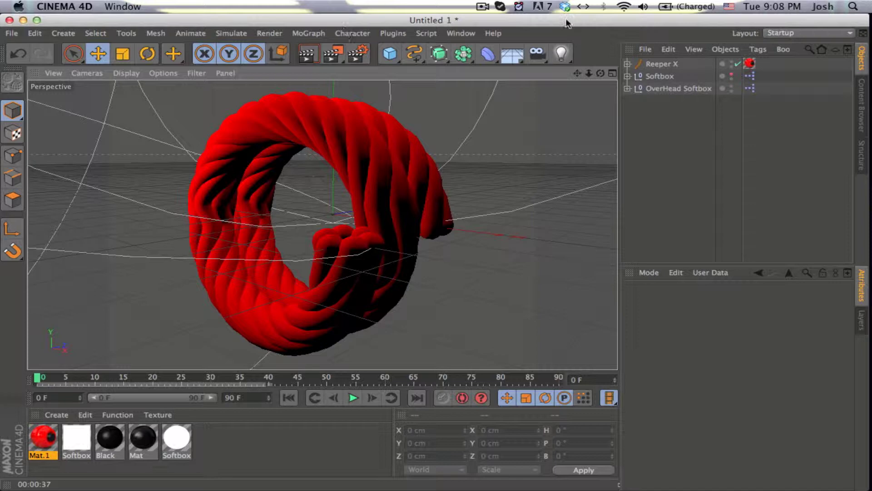
pyautogui.click(483, 7)
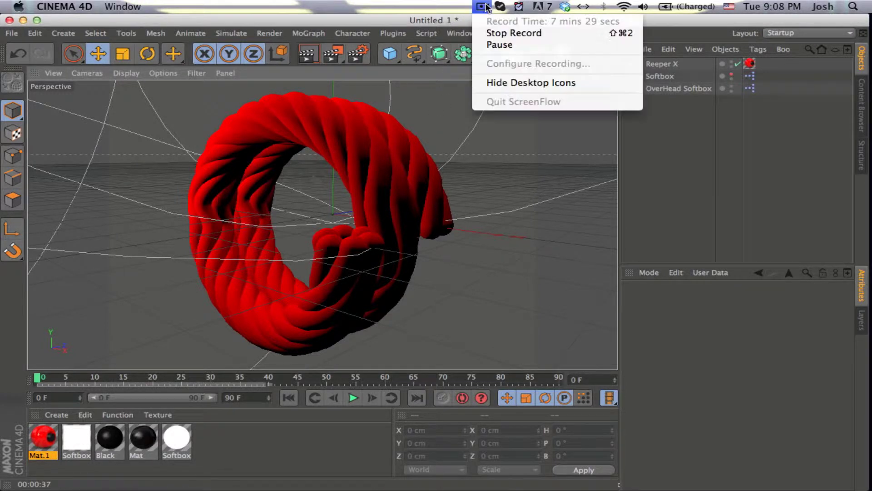
pyautogui.click(499, 44)
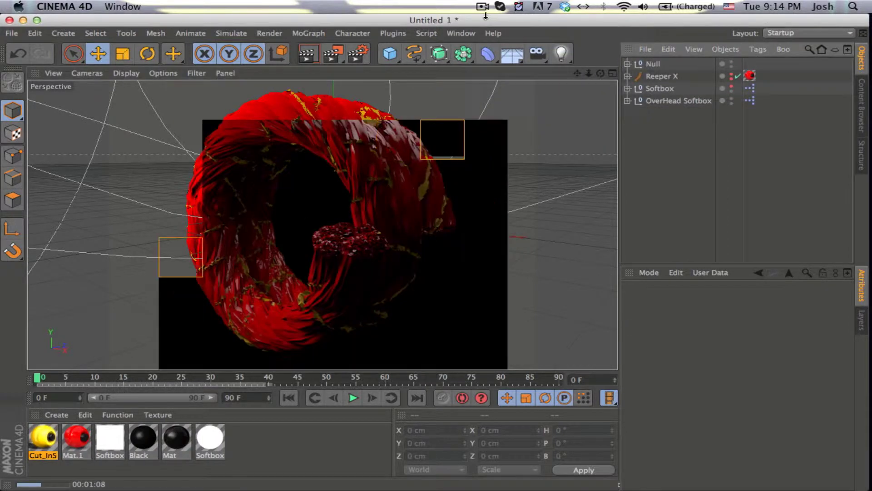